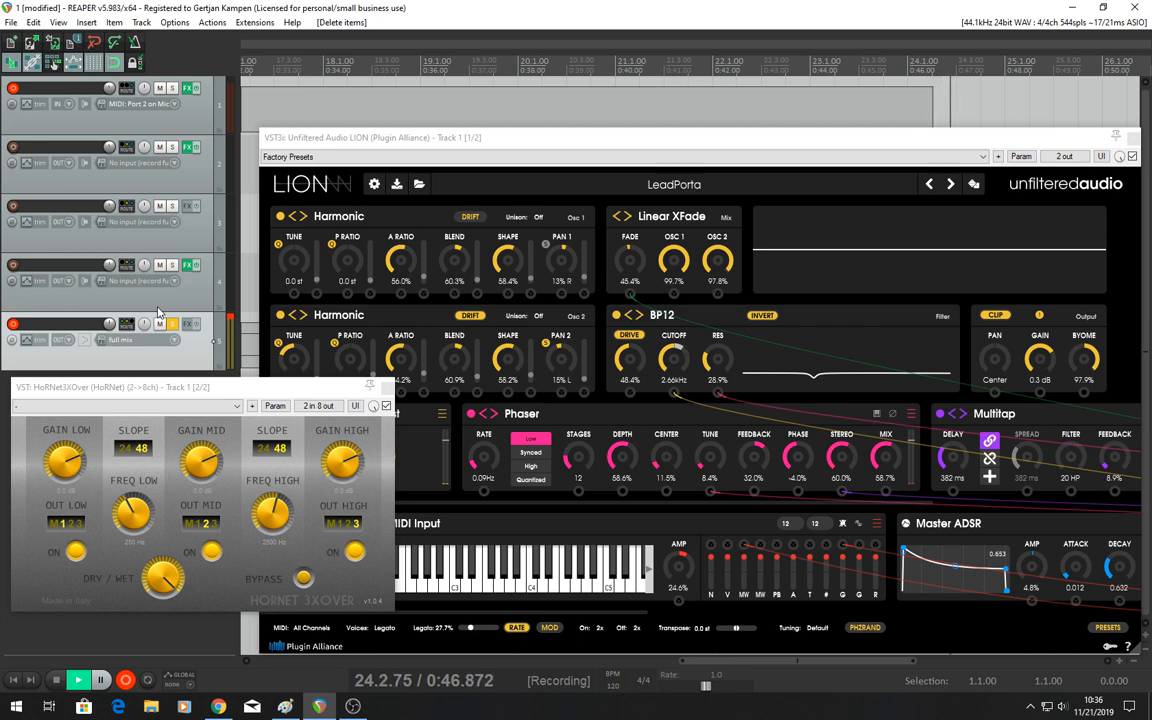
# Select tracks 2 through 4 and move the LION synth window off the arrangement to expose the track lanes.
pyautogui.click(165, 172)
pyautogui.keyDown('shift'); pyautogui.click(202, 304); pyautogui.keyUp('shift')
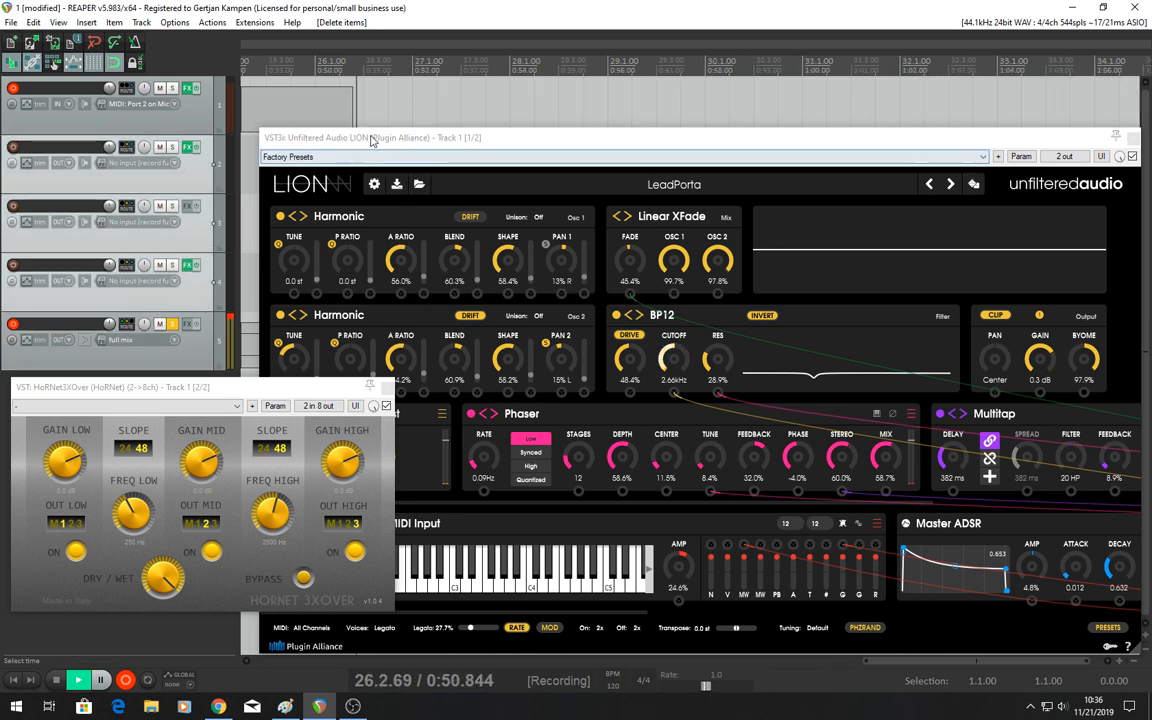
pyautogui.moveTo(373, 139); pyautogui.dragTo(1151, 153)
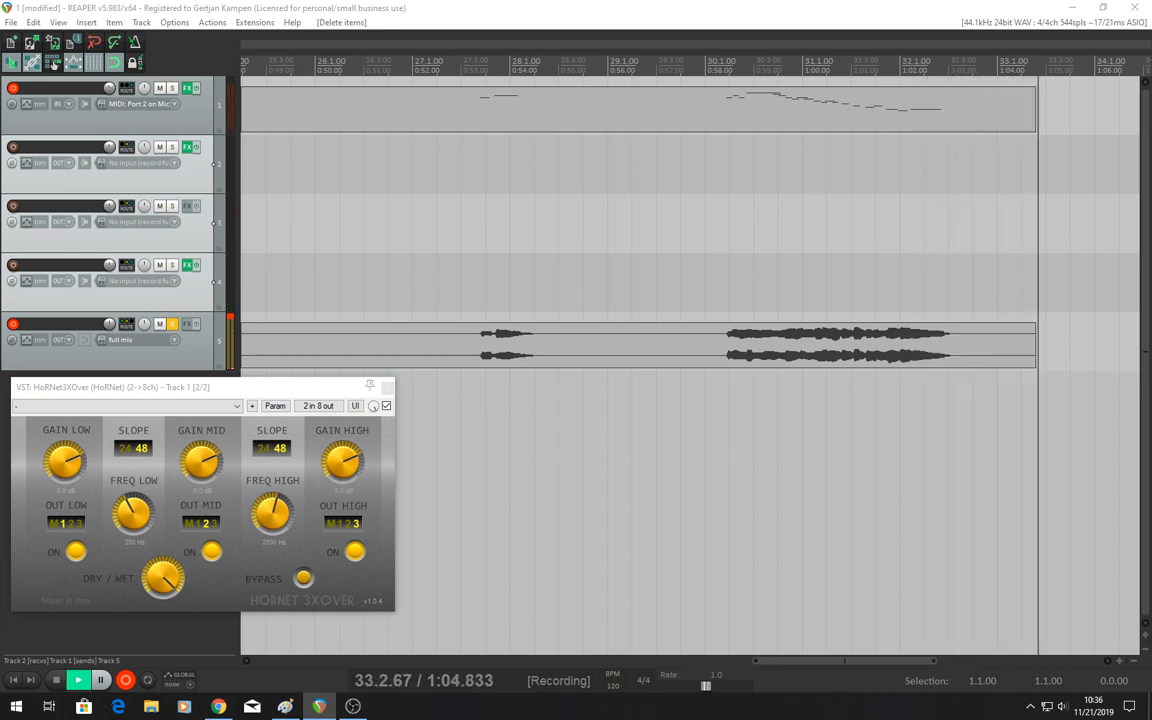
# Bring the LION synth window back over the arrangement and reposition the HoRNet 3XOver window below the tracks.
pyautogui.moveTo(1151, 137); pyautogui.dragTo(696, 126)
pyautogui.moveTo(222, 396); pyautogui.dragTo(224, 404)
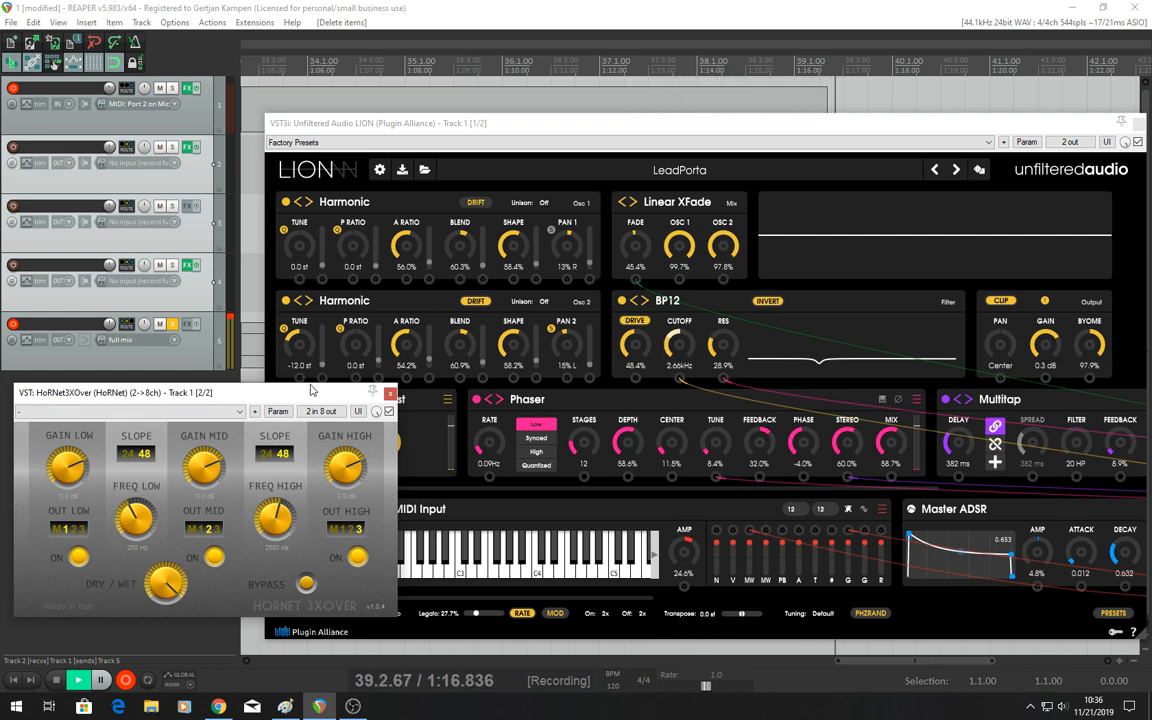
pyautogui.moveTo(308, 395); pyautogui.dragTo(305, 400)
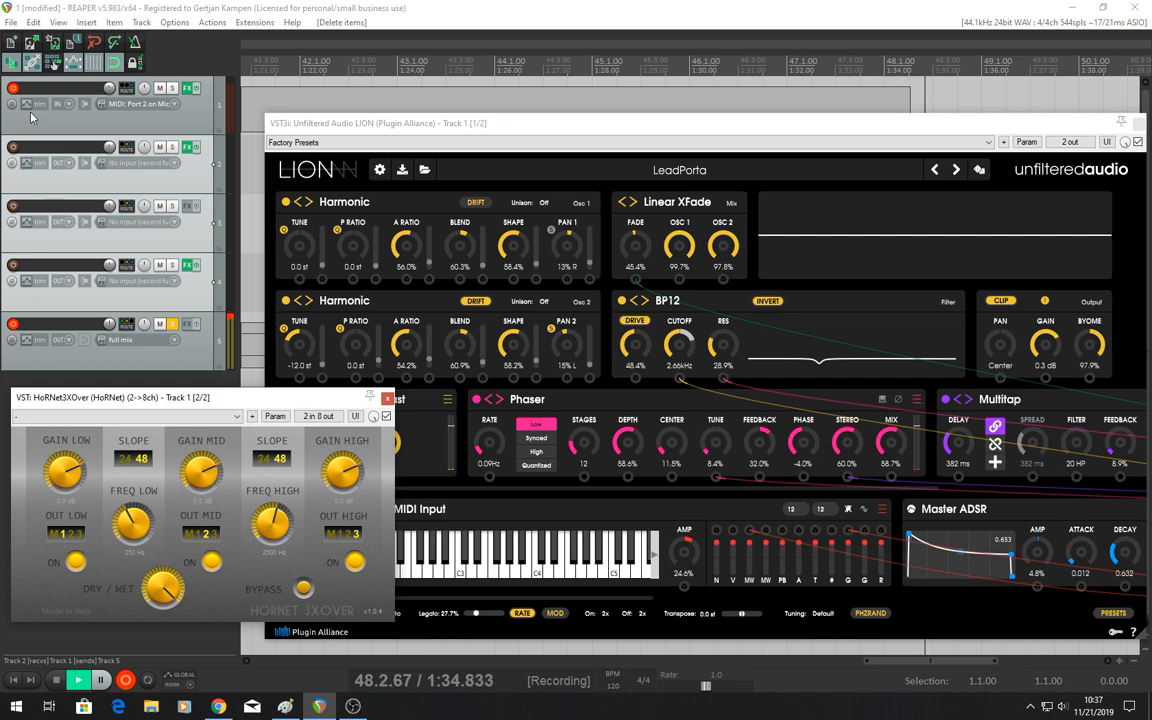
# Add the Unfiltered Audio TRIAD plug-in to the end of track 1's FX chain.
pyautogui.click(187, 88)
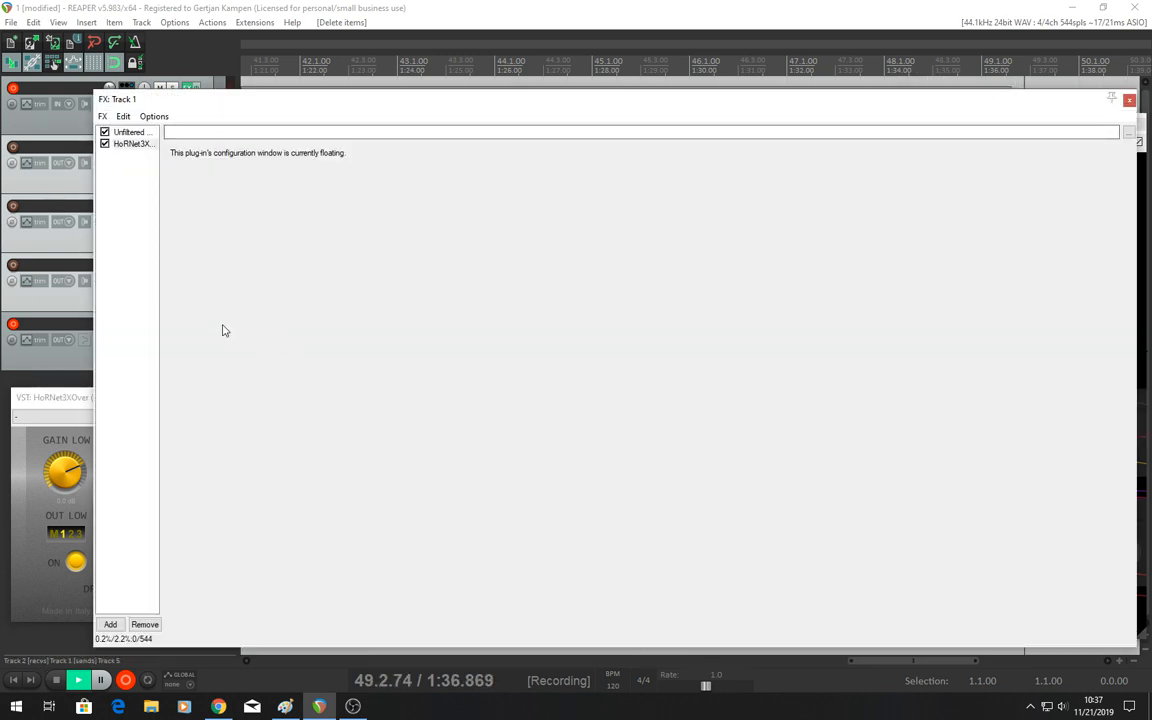
pyautogui.doubleClick(143, 244)
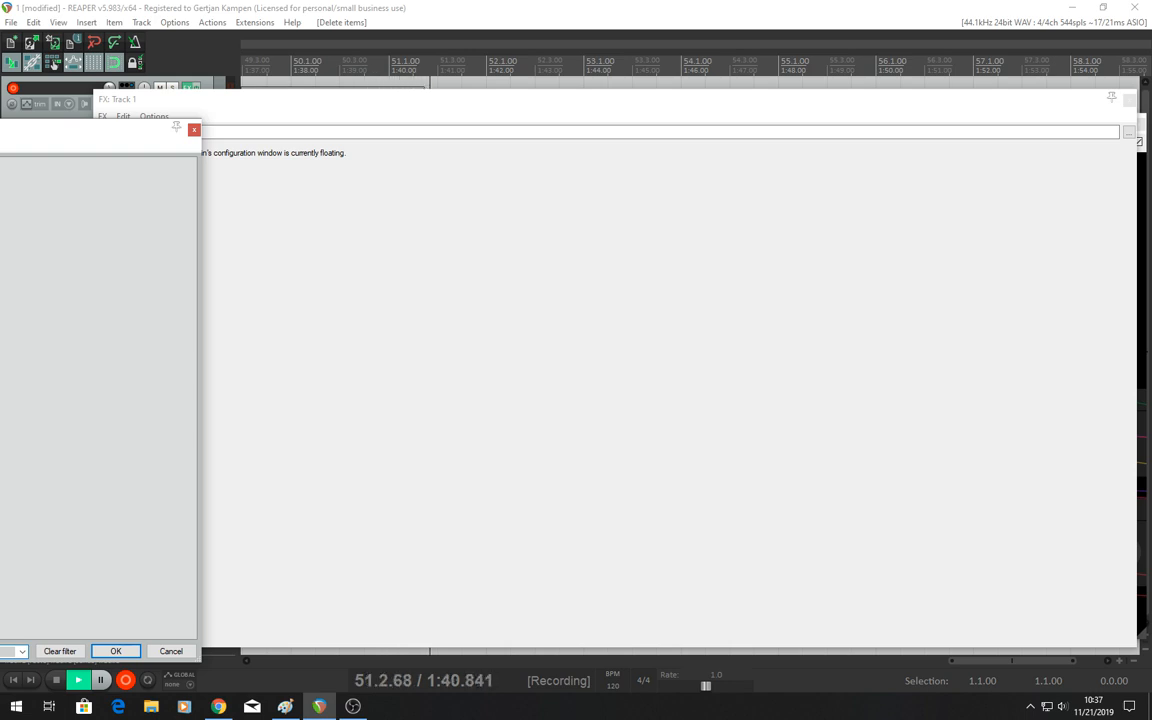
pyautogui.press('Return')
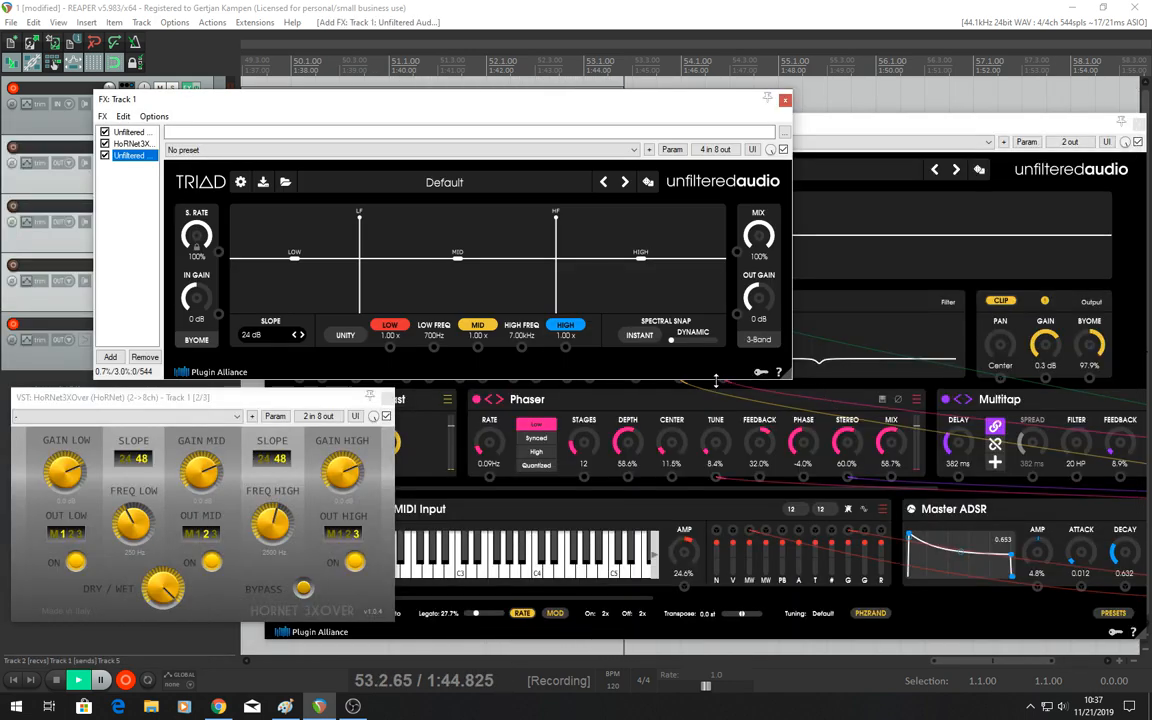
pyautogui.moveTo(715, 380)
pyautogui.mouseDown()
pyautogui.moveTo(745, 555)
pyautogui.moveTo(733, 387)
pyautogui.mouseUp()
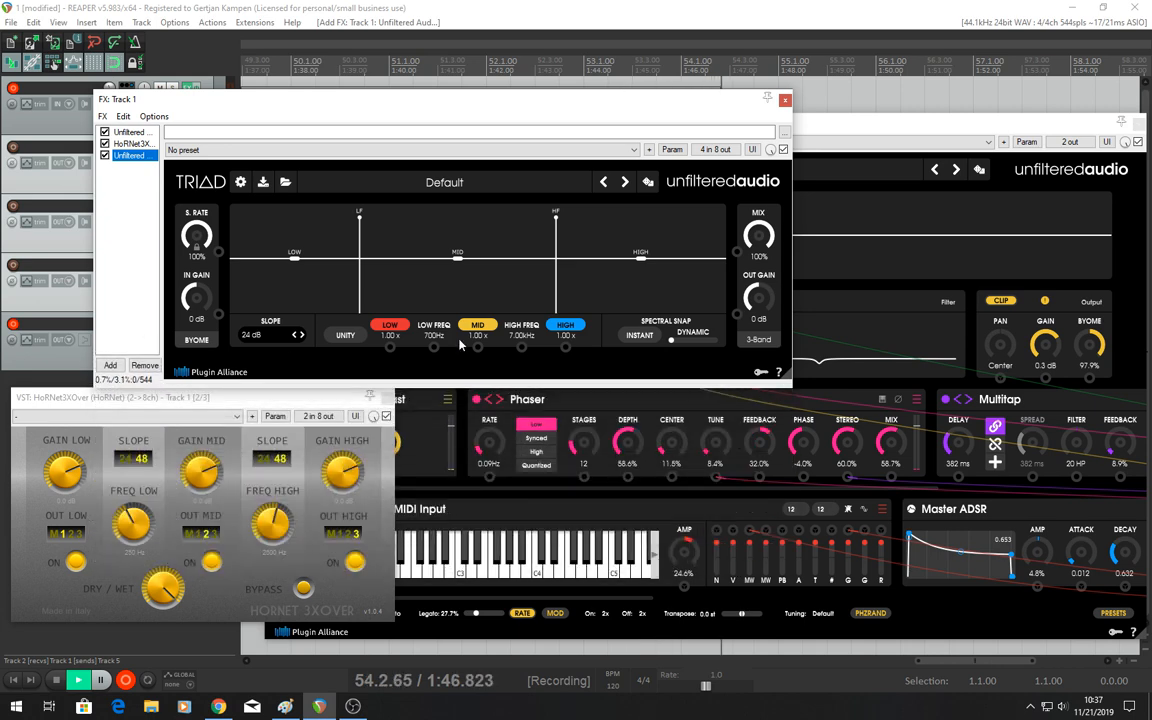
# Expand TRIAD's BYOME section and set the low crossover to about 538 Hz, the high to about 6.59 kHz and the mid gain to about 2.42x.
pyautogui.click(212, 341)
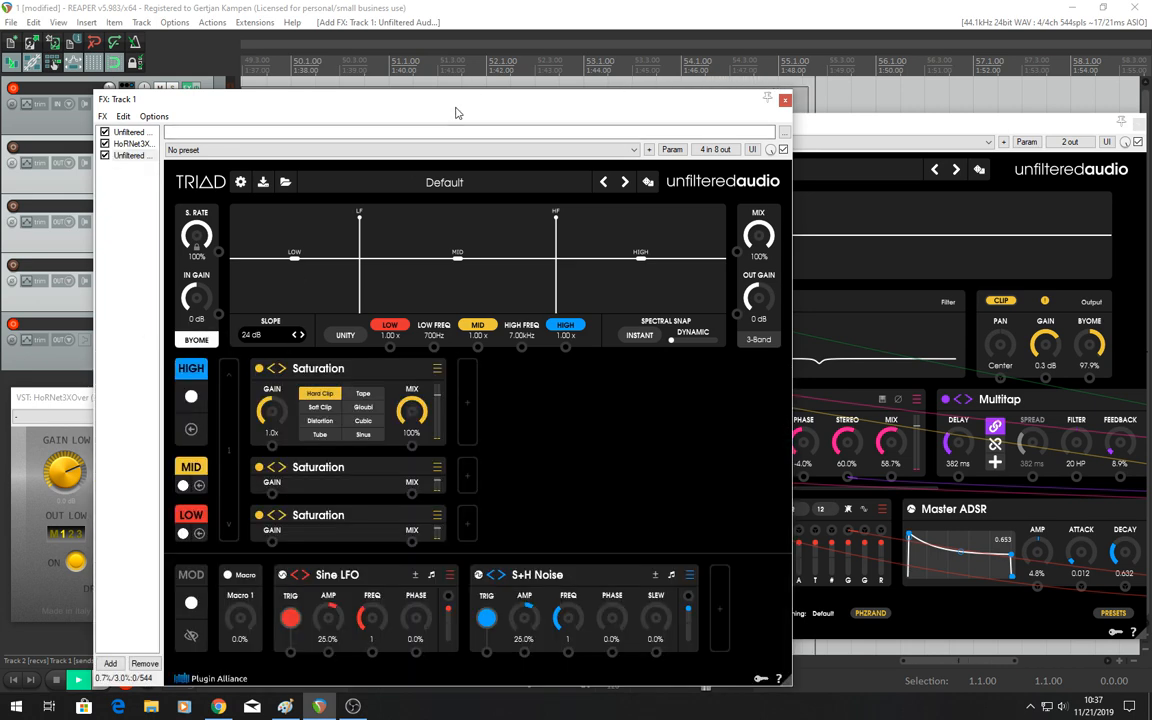
pyautogui.moveTo(458, 108); pyautogui.dragTo(476, 67)
pyautogui.moveTo(377, 210)
pyautogui.mouseDown()
pyautogui.moveTo(432, 217)
pyautogui.moveTo(365, 216)
pyautogui.mouseUp()
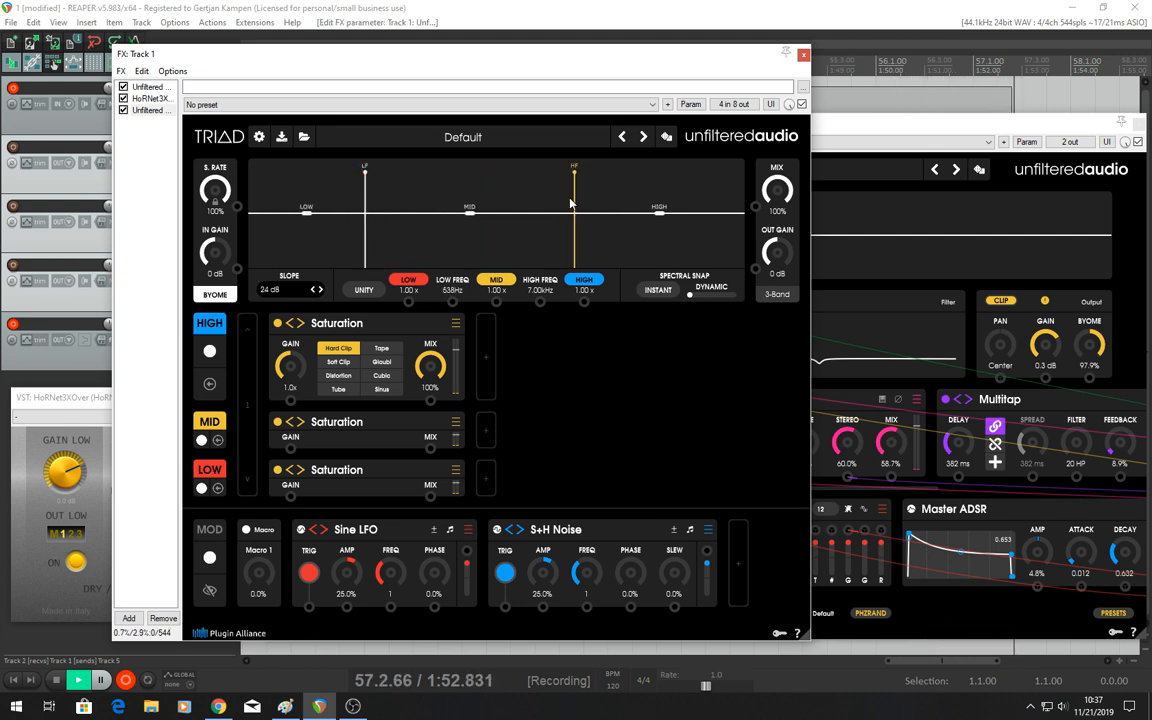
pyautogui.moveTo(573, 204)
pyautogui.mouseDown()
pyautogui.moveTo(653, 209)
pyautogui.moveTo(567, 217)
pyautogui.mouseUp()
pyautogui.moveTo(490, 209); pyautogui.dragTo(428, 203)
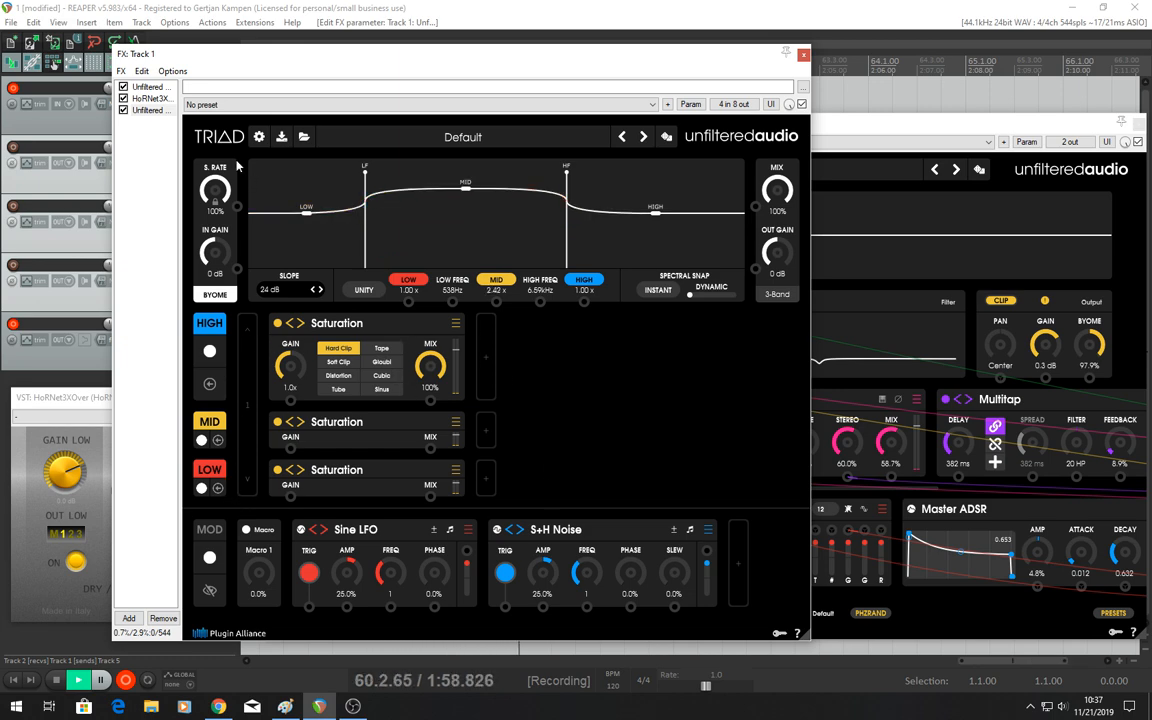
# Remove TRIAD from track 1's FX chain and close the chain window.
pyautogui.rightClick(153, 113)
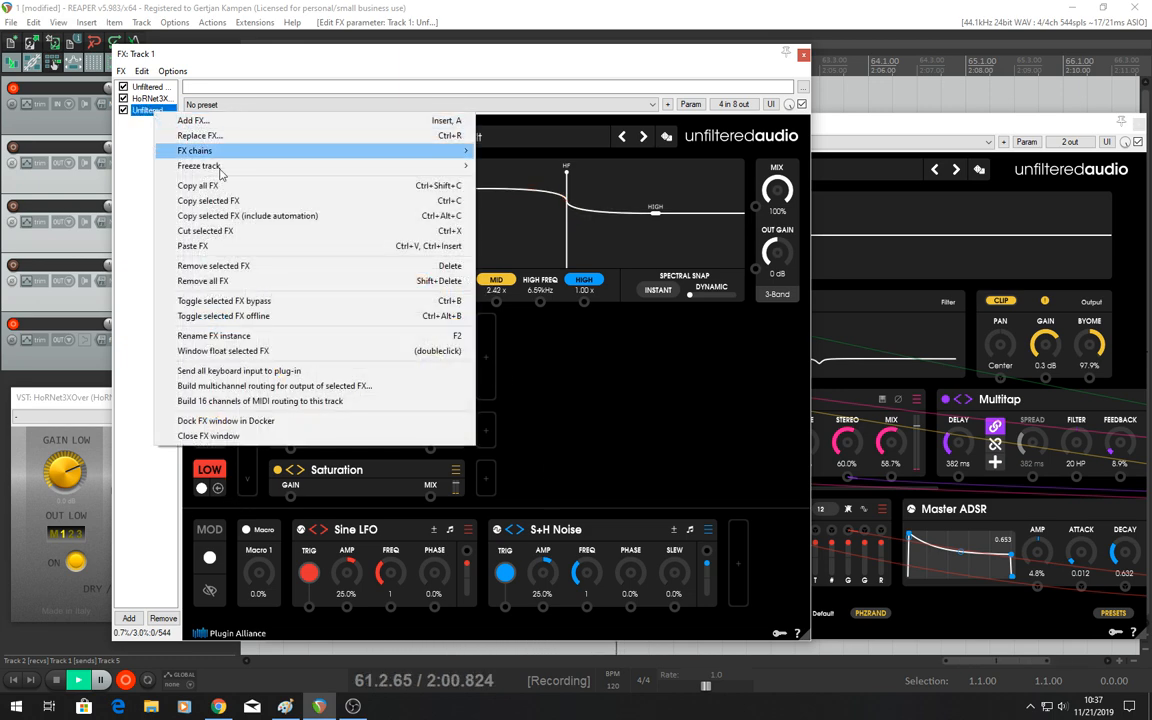
pyautogui.click(256, 266)
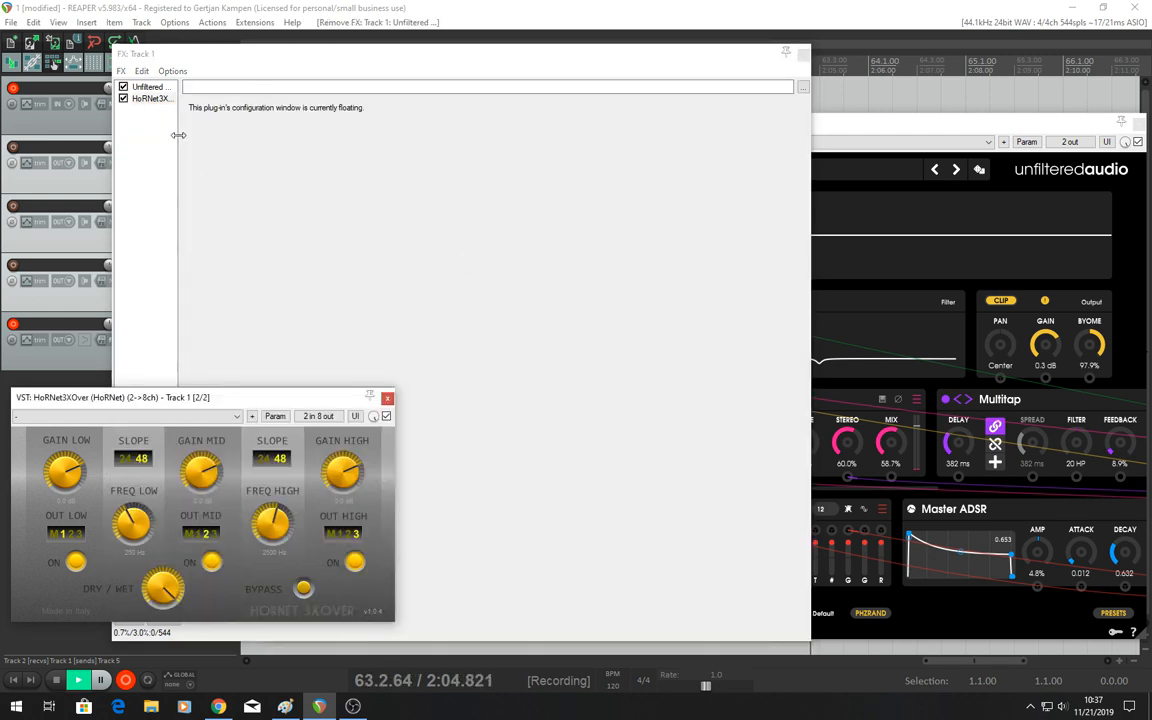
pyautogui.click(803, 53)
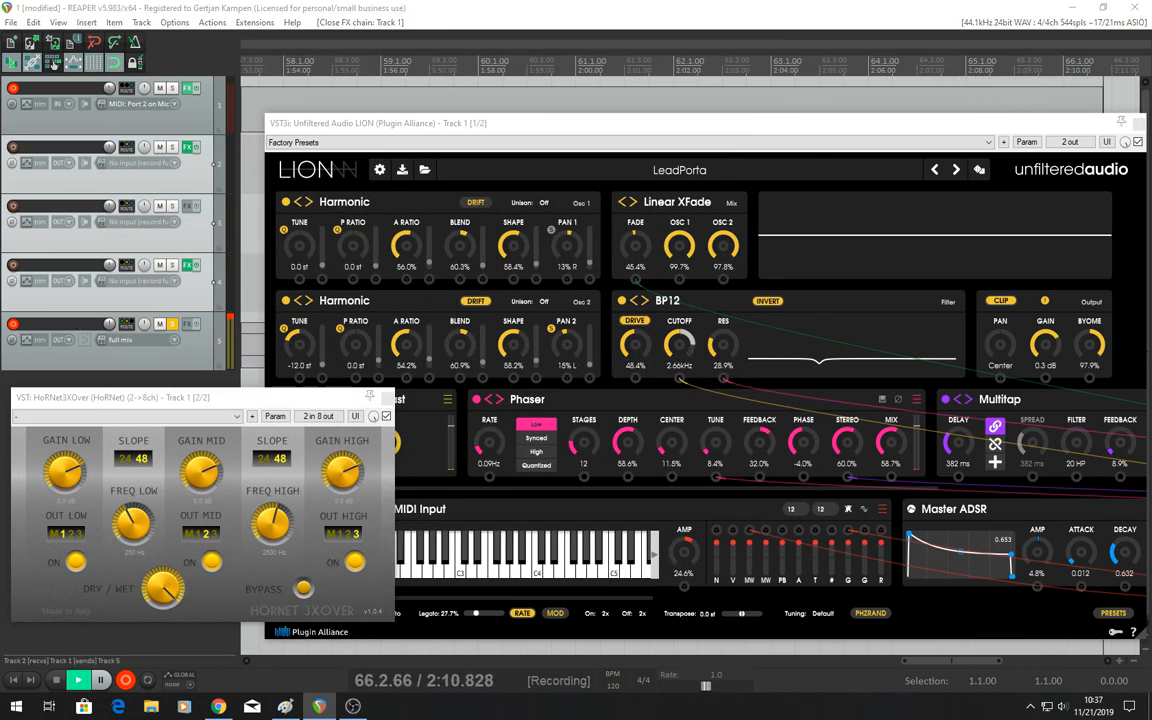
# Switch to Chrome and show the HoRNet 3XOver product page maximised on the main screen.
pyautogui.moveTo(175, 404); pyautogui.dragTo(174, 406)
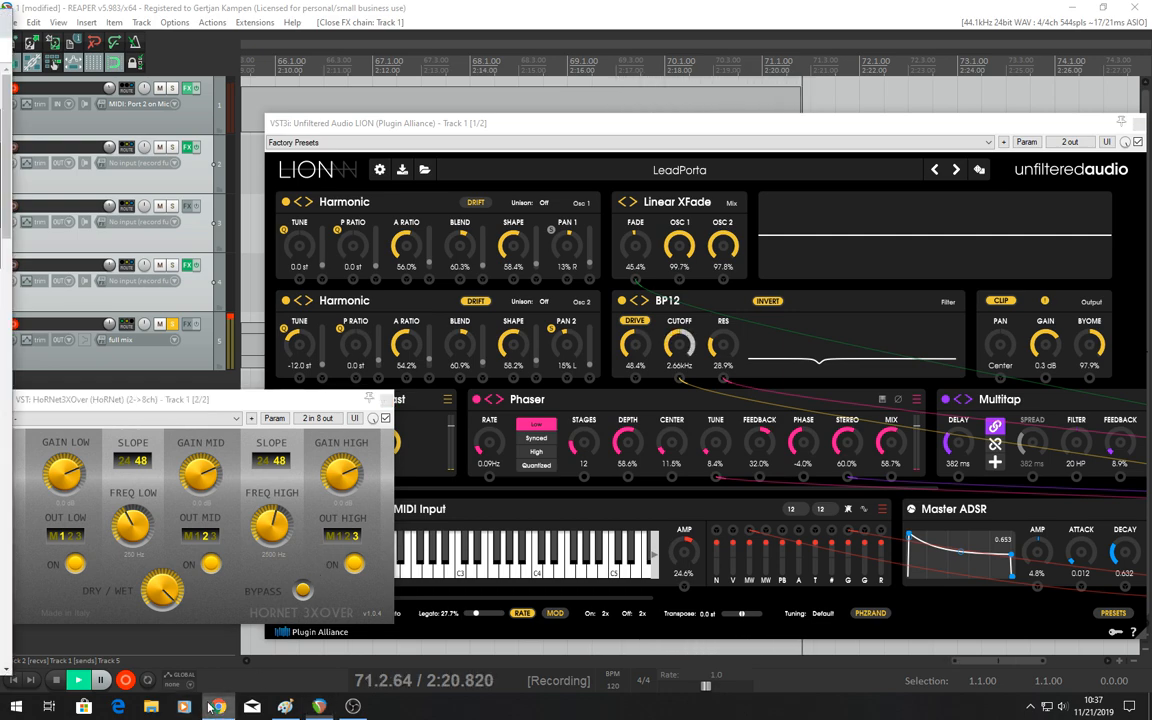
pyautogui.moveTo(1151, 246); pyautogui.dragTo(665, 250)
pyautogui.doubleClick(661, 250)
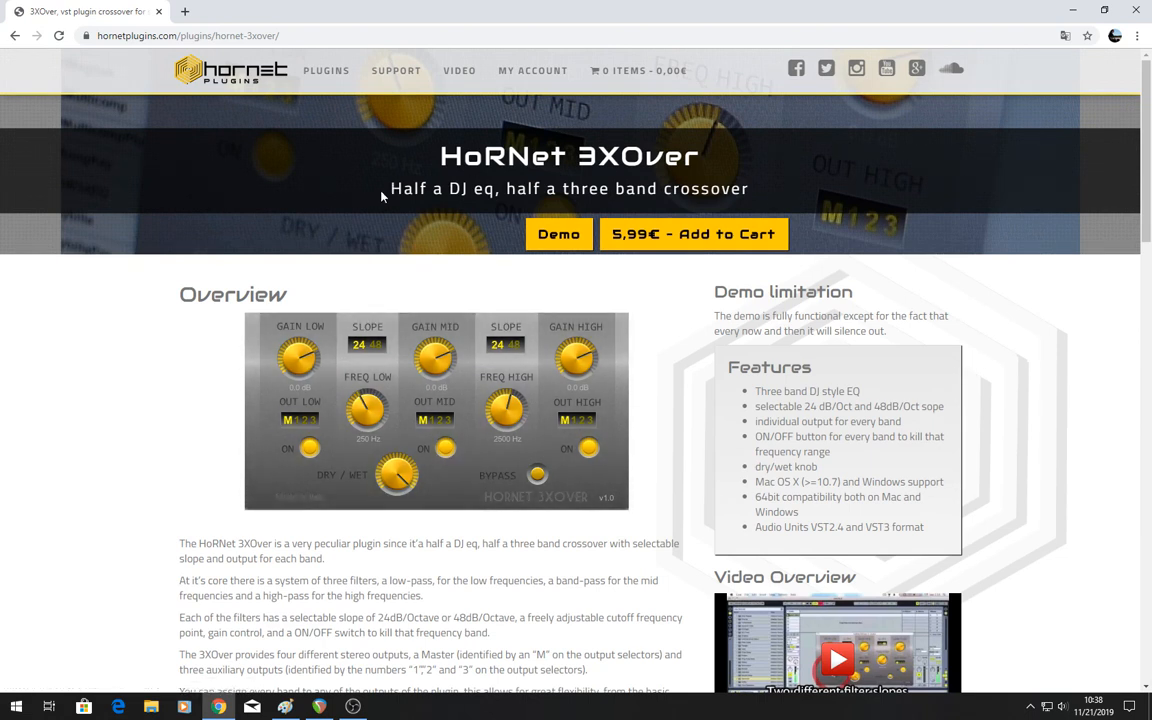
# Highlight "half a three band crossover" and "DJ eq" in the product tagline in turn.
pyautogui.moveTo(381, 196); pyautogui.dragTo(785, 190)
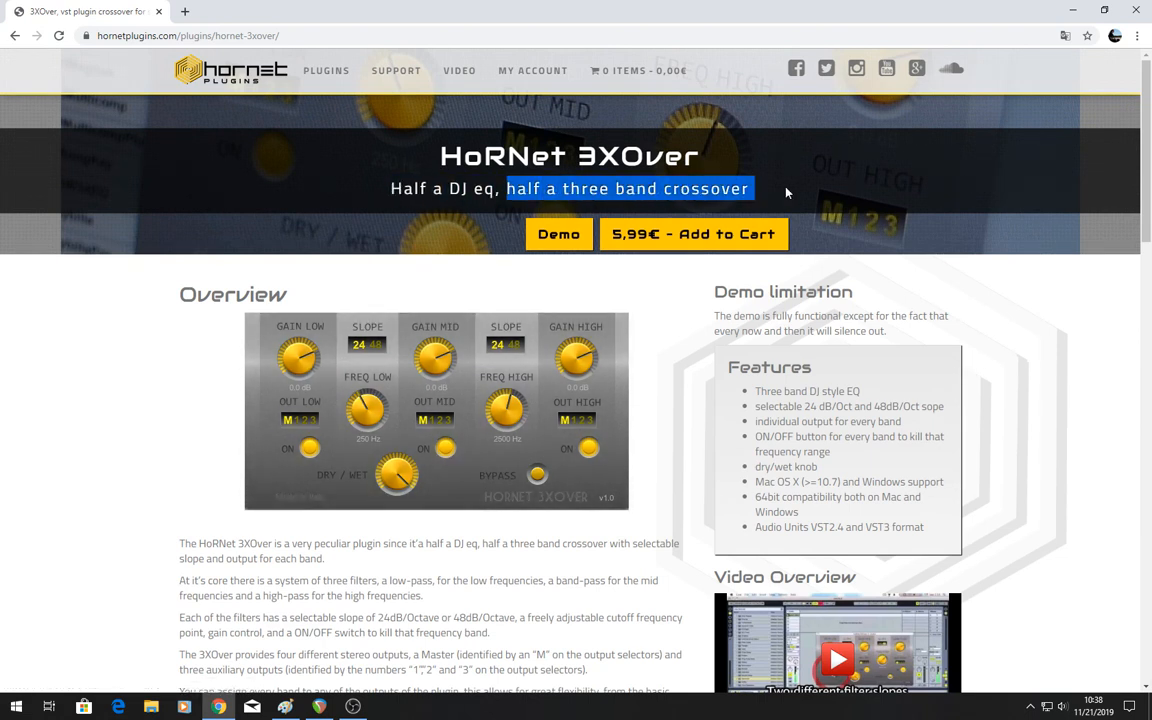
pyautogui.click(787, 192)
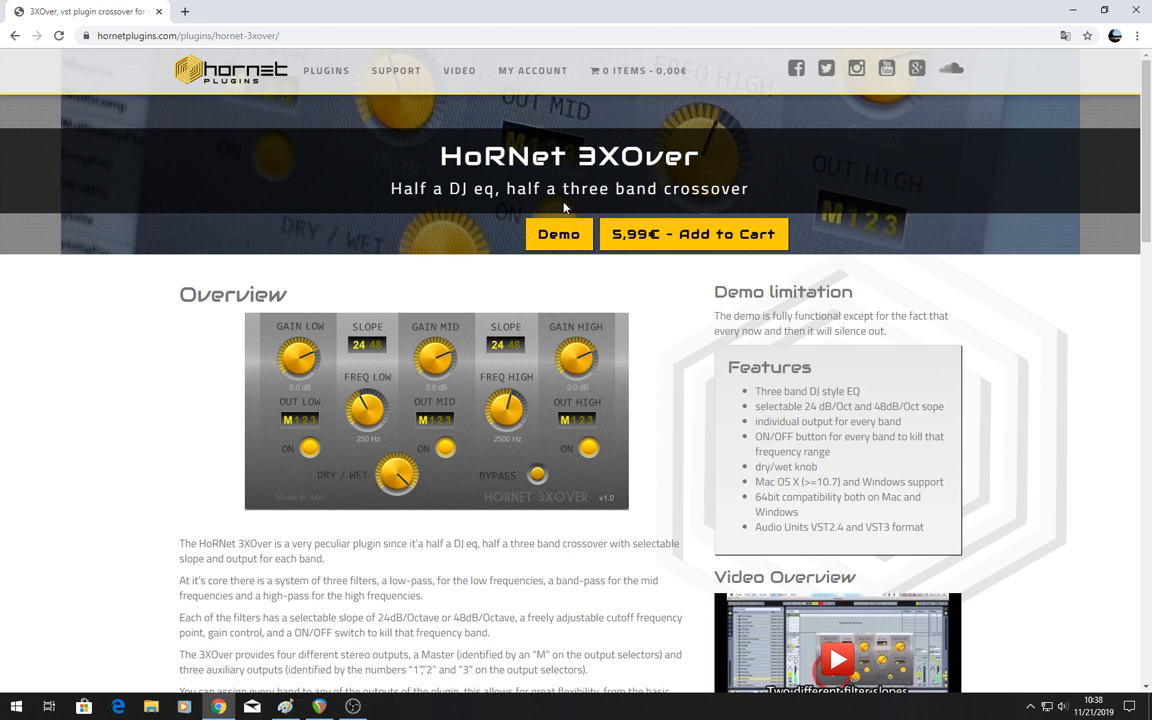
pyautogui.moveTo(461, 189); pyautogui.dragTo(495, 189)
pyautogui.click(454, 189)
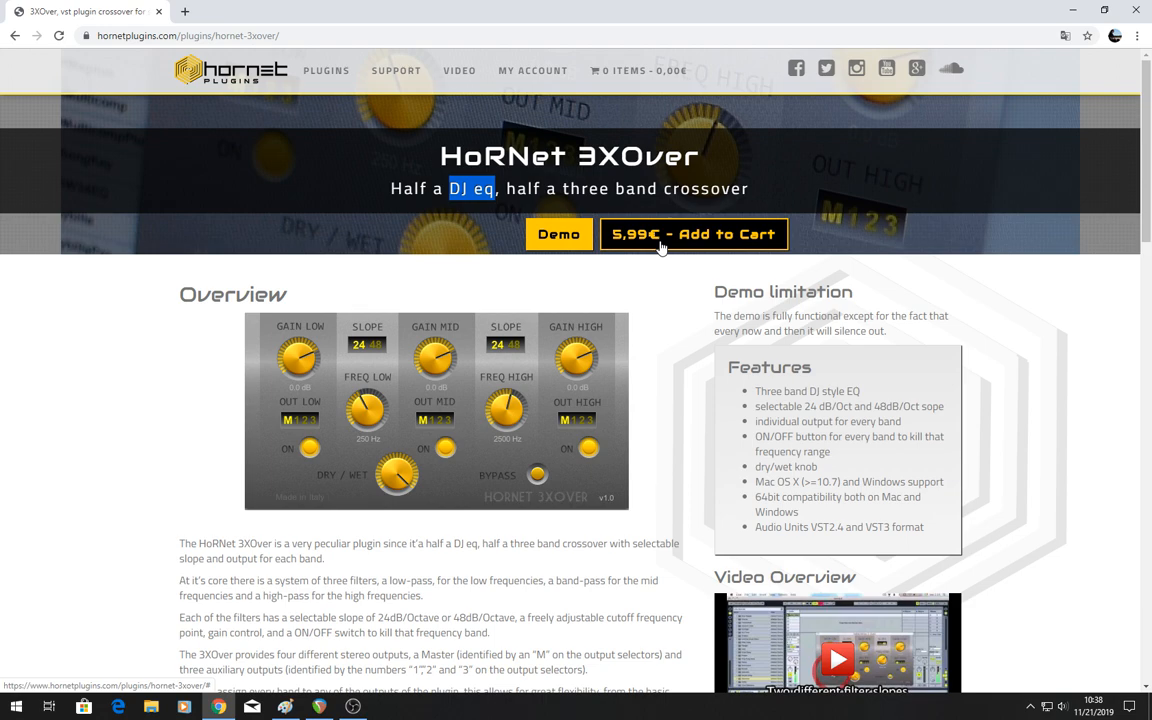
# Review the product page, highlight the hosts tested for multi-output routing under Compatibility, and return to REAPER with the browser minimised.
pyautogui.scroll(-3, 1052, 512)
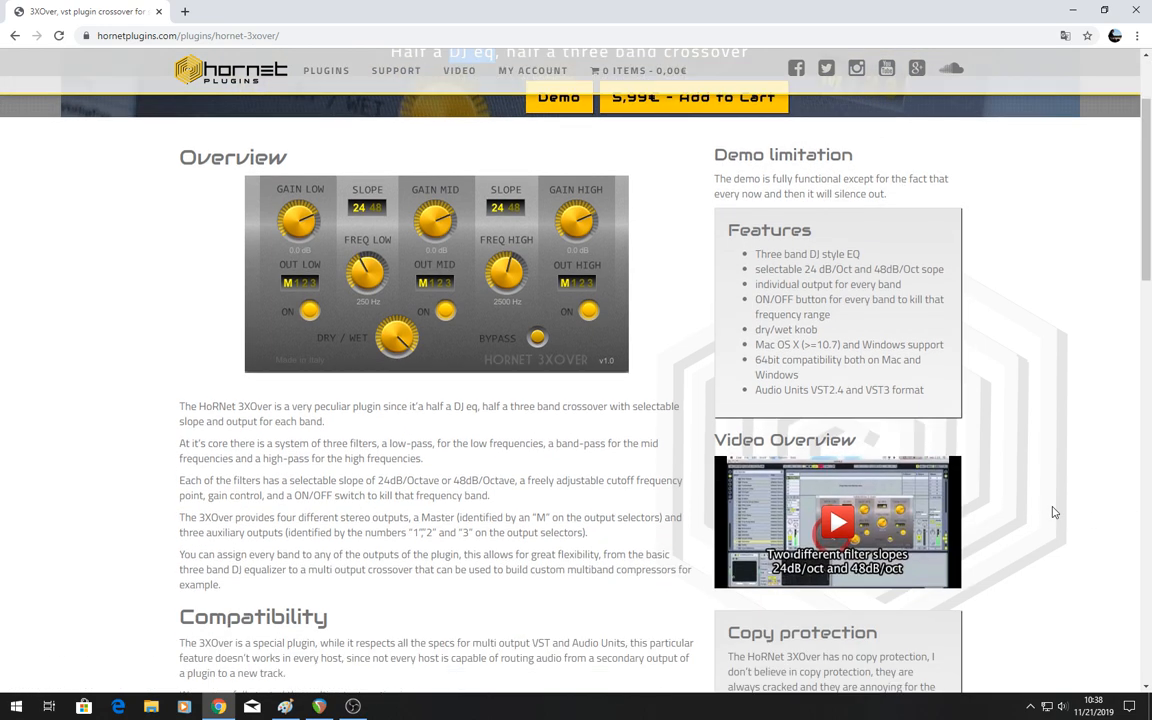
pyautogui.scroll(-4, 1058, 515)
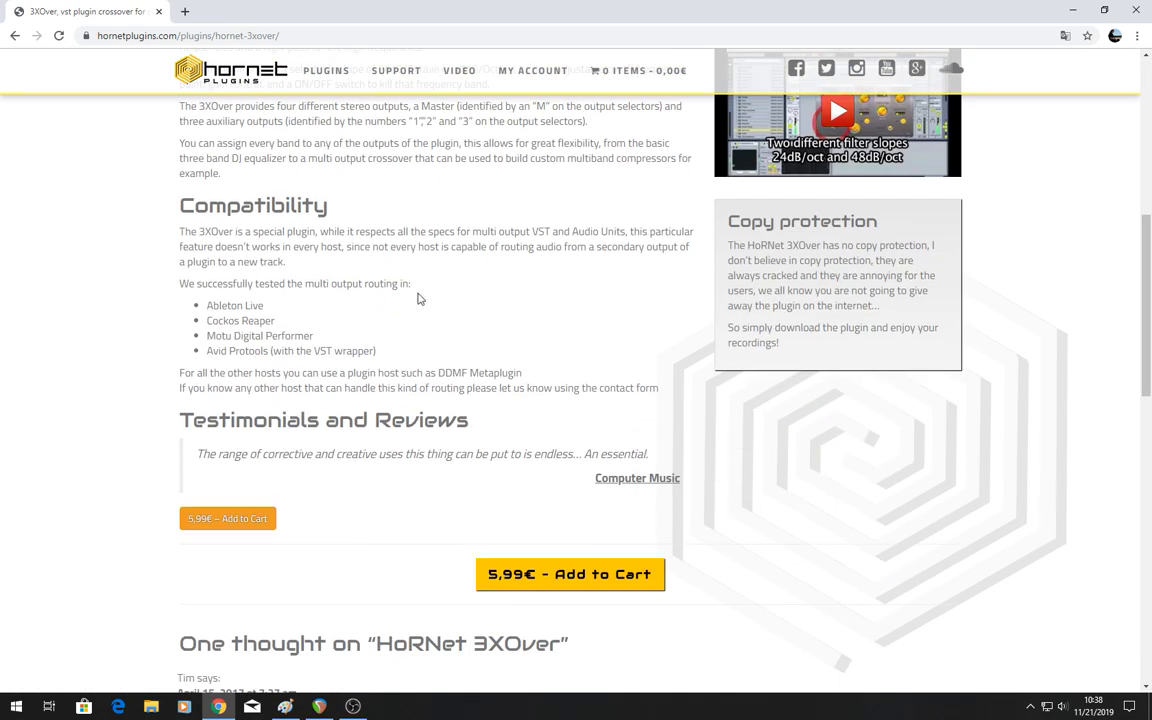
pyautogui.moveTo(182, 297); pyautogui.dragTo(390, 352)
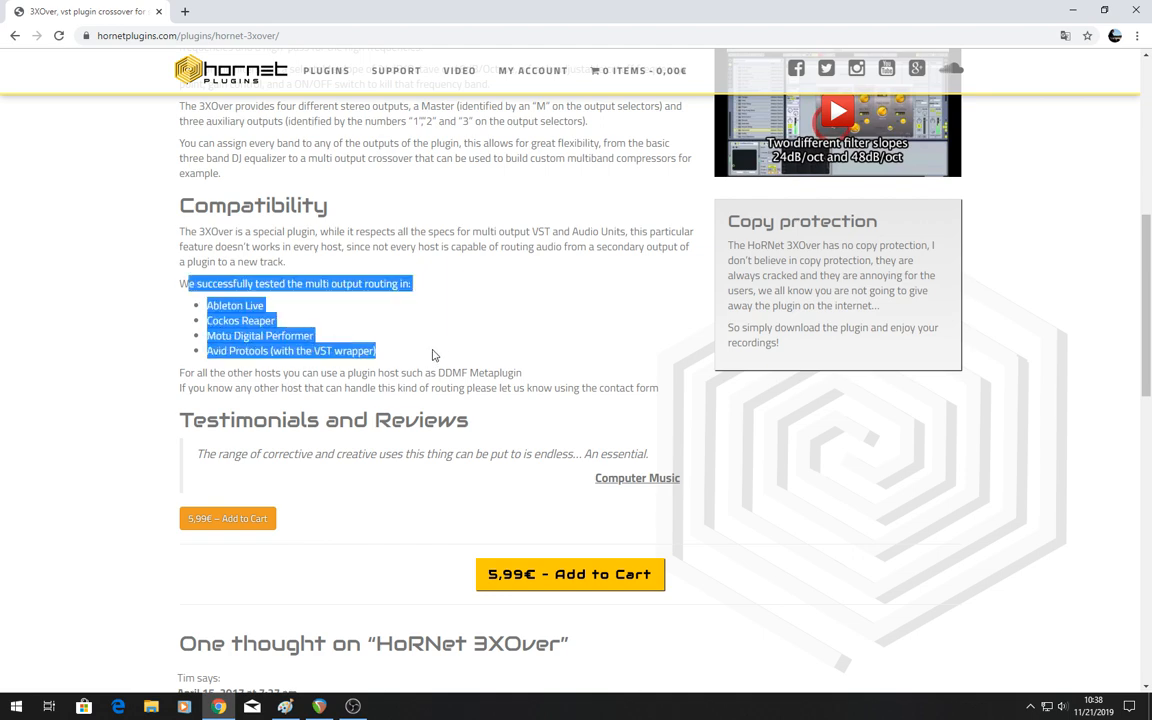
pyautogui.click(390, 352)
pyautogui.scroll(-3, 815, 490)
pyautogui.scroll(-6, 820, 486)
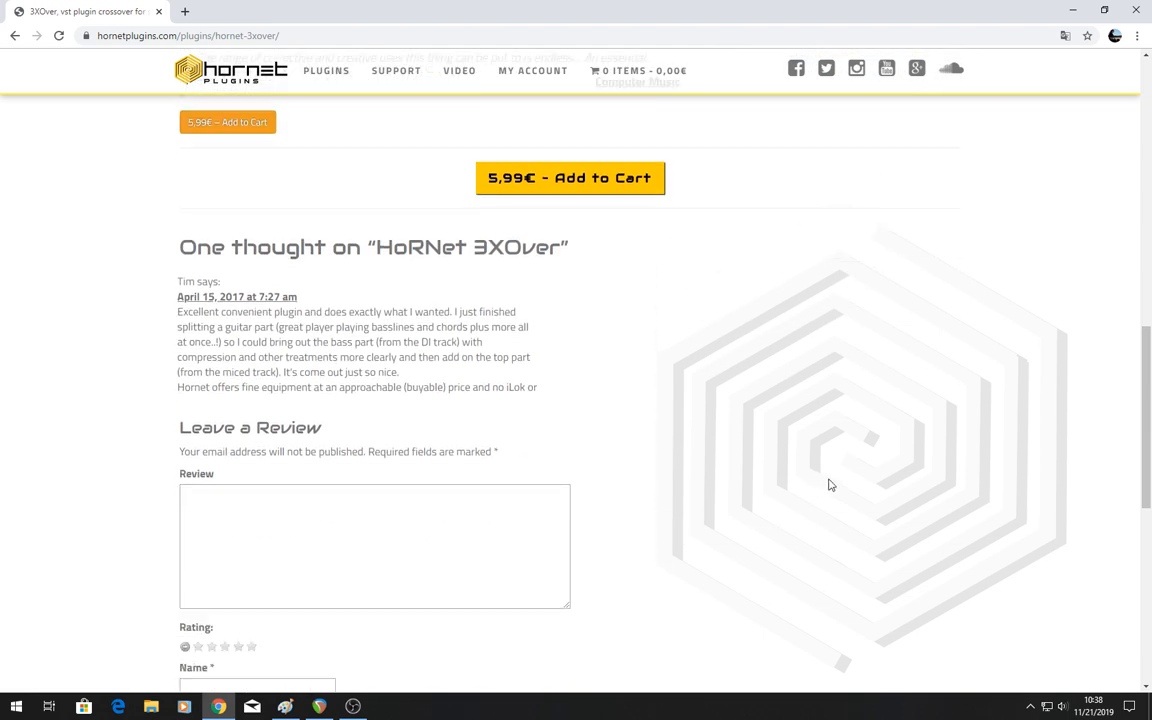
pyautogui.scroll(10, 832, 484)
pyautogui.scroll(6, 840, 485)
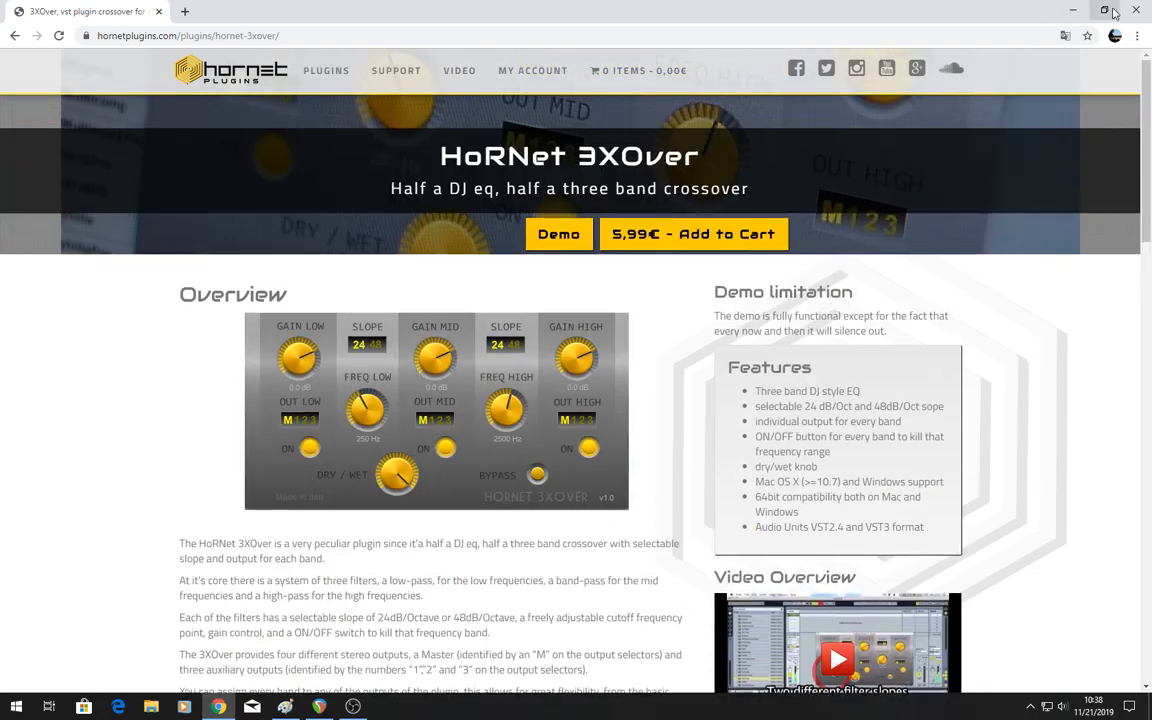
pyautogui.click(1073, 10)
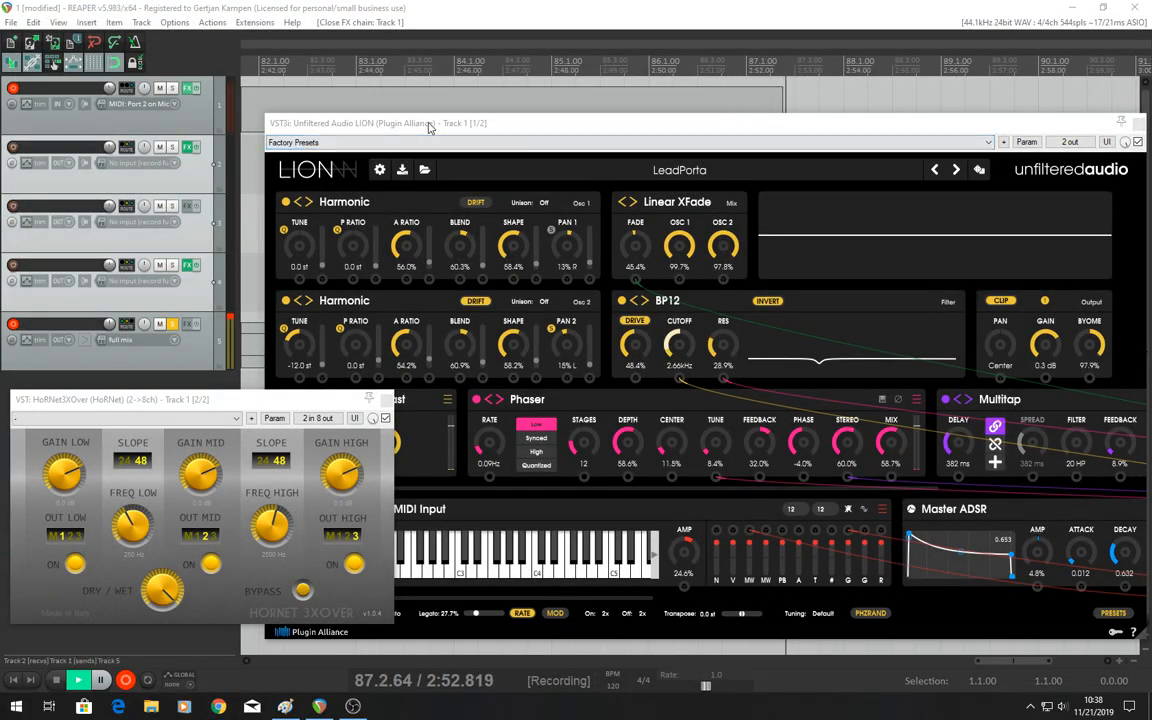
# Move the LION window away and place the master track's Neutron 2 Equalizer beside the HoRNet 3XOver window.
pyautogui.moveTo(430, 124); pyautogui.dragTo(420, 122)
pyautogui.click(116, 425)
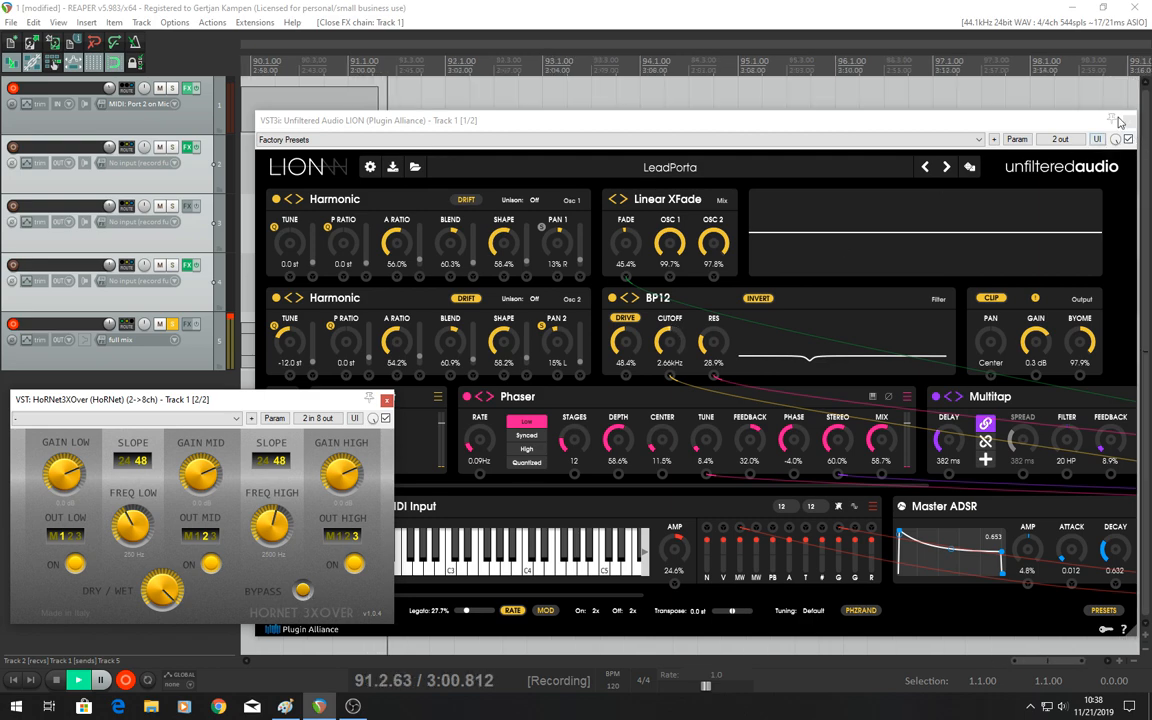
pyautogui.moveTo(954, 124); pyautogui.dragTo(712, 68)
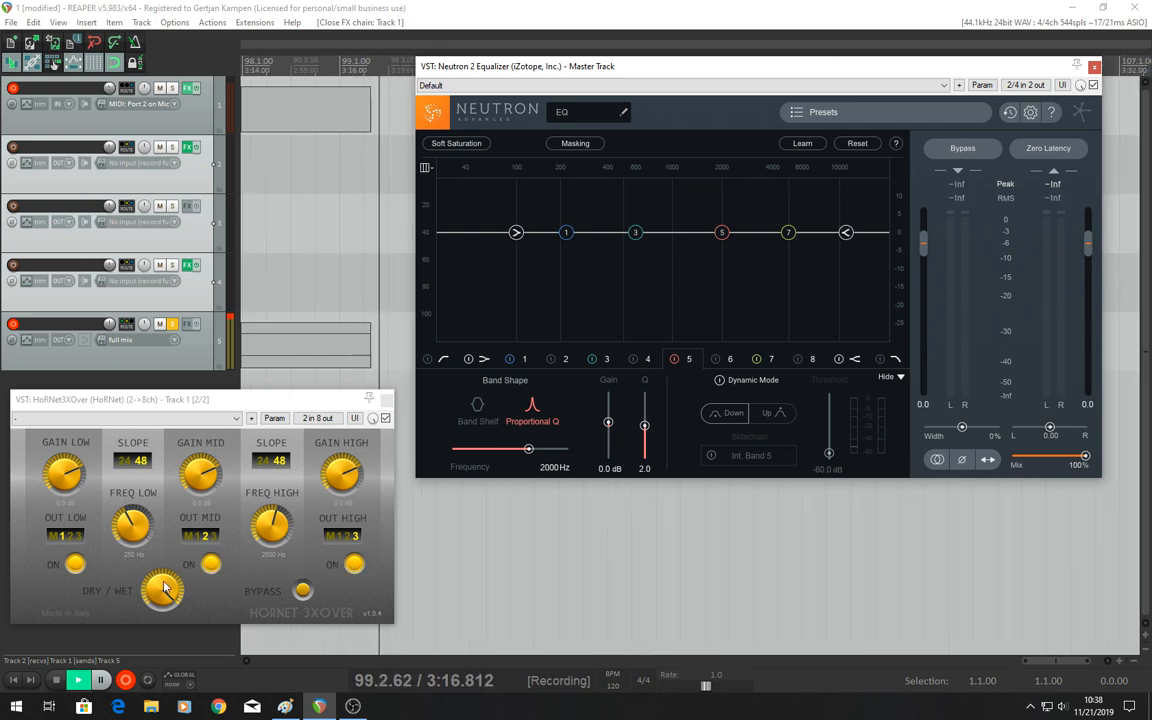
# Audition the crossover's low, mid and high bands one at a time, leaving only the high band on.
pyautogui.click(216, 570)
pyautogui.click(360, 563)
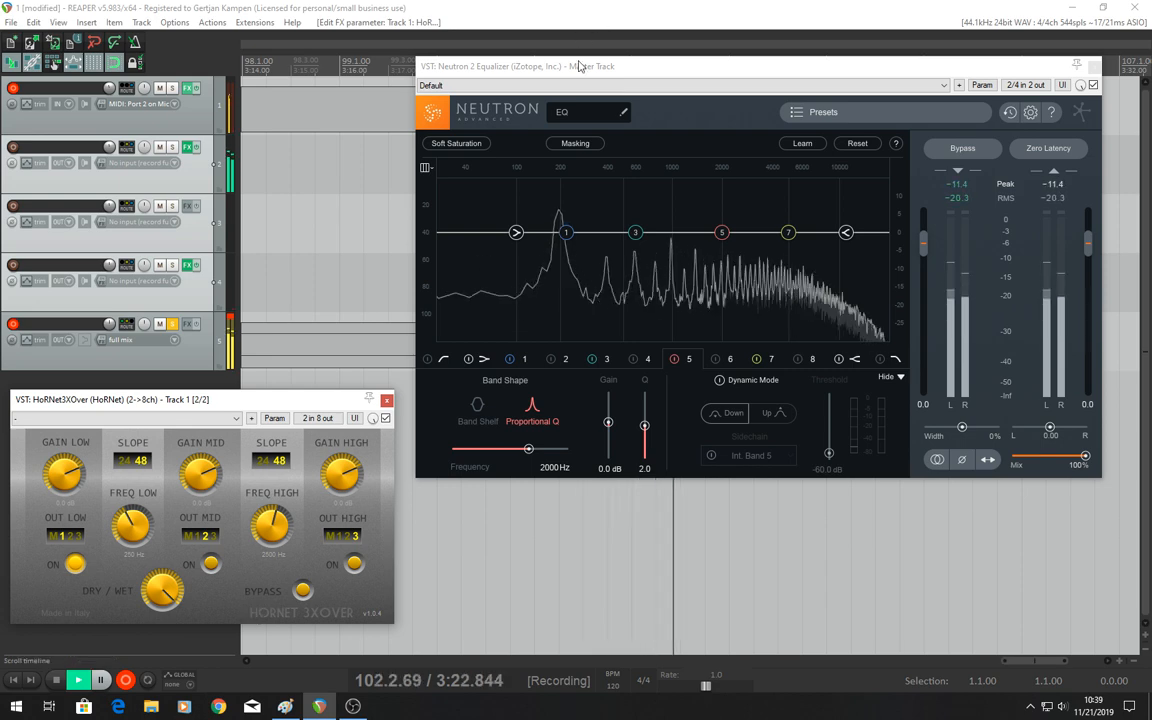
pyautogui.click(75, 564)
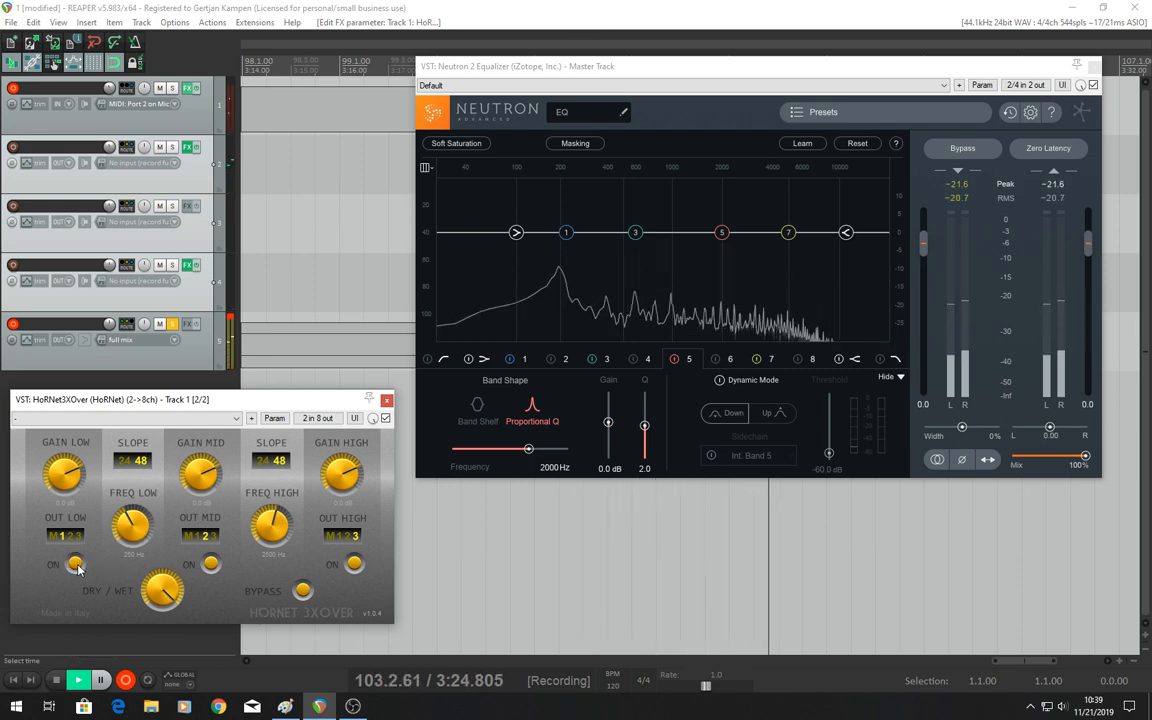
pyautogui.click(211, 564)
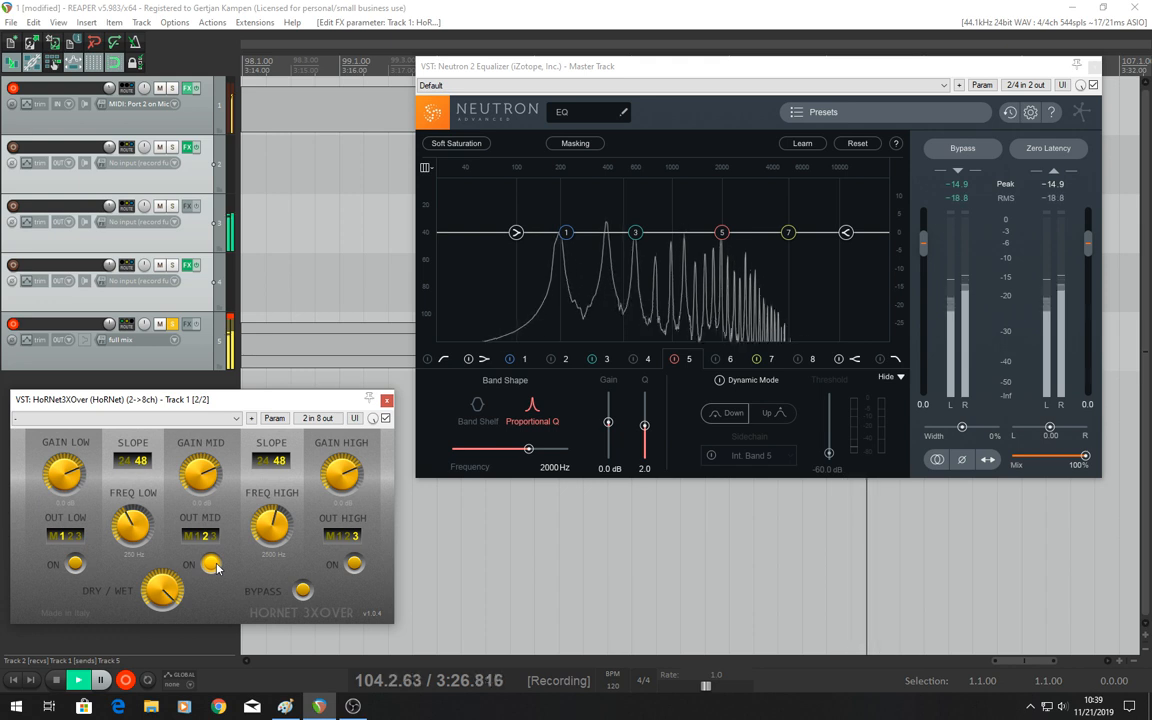
pyautogui.click(211, 564)
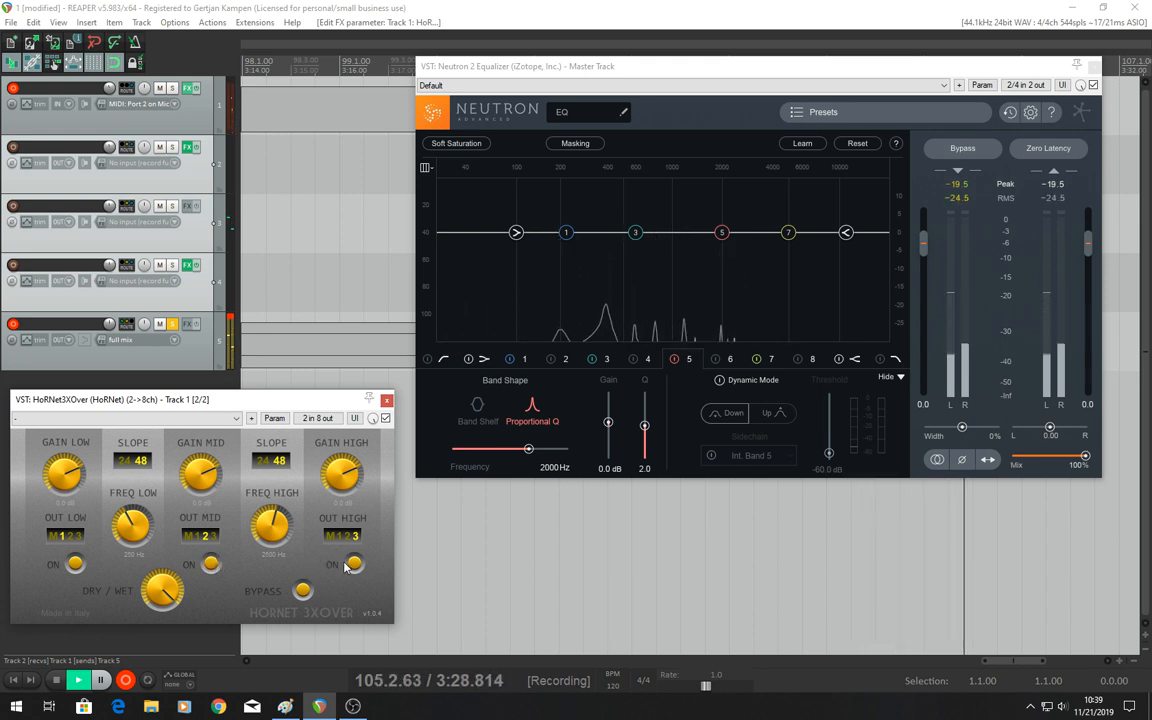
pyautogui.click(354, 564)
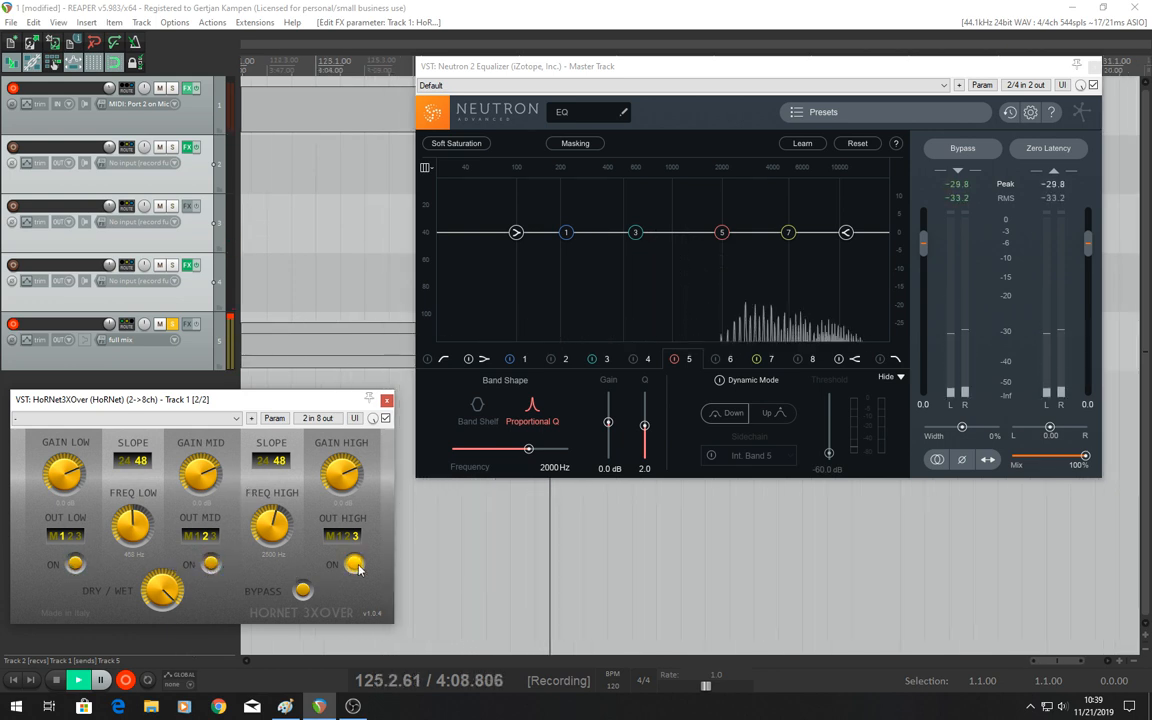
# Compare the 24 and 48 settings of the upper crossover slope, return it to 48, and move the Neutron 2 Equalizer window aside.
pyautogui.click(260, 464)
pyautogui.click(279, 461)
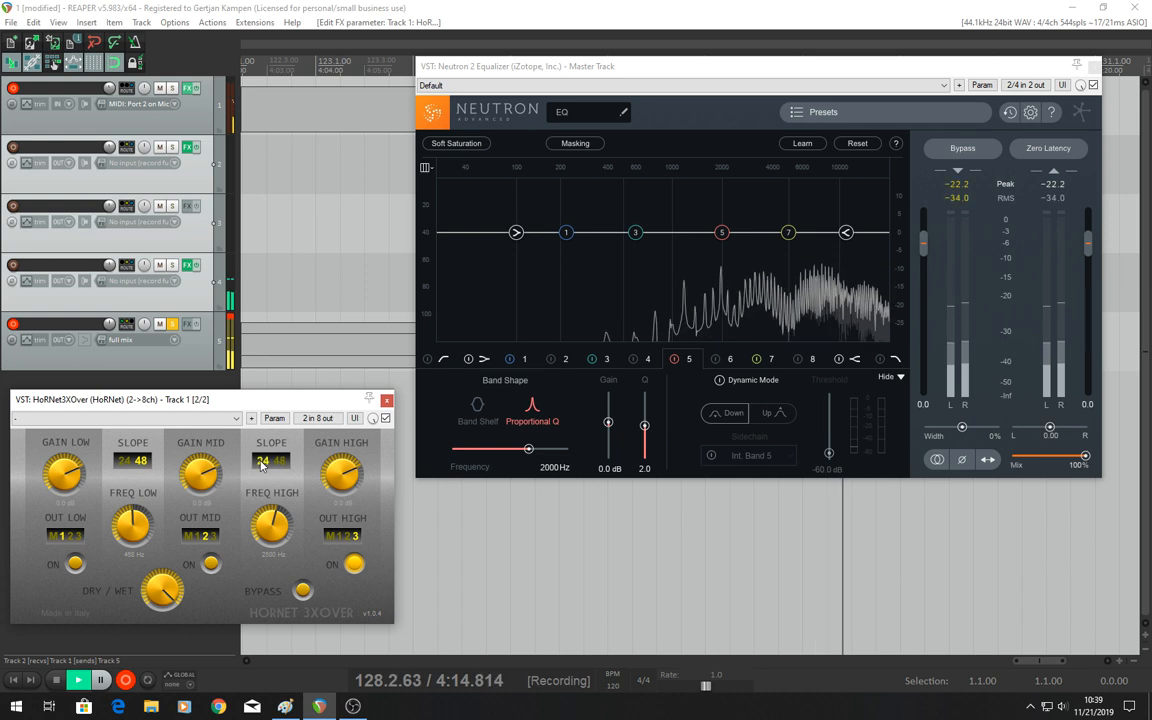
pyautogui.click(261, 464)
pyautogui.click(280, 461)
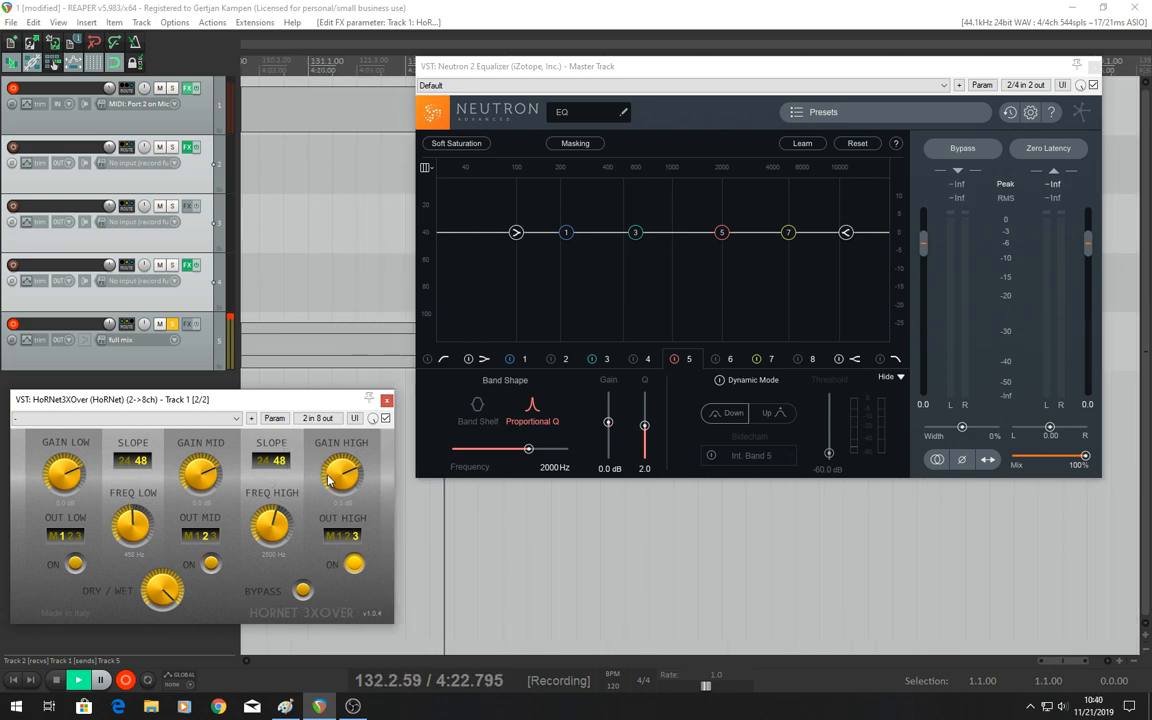
pyautogui.moveTo(540, 56); pyautogui.dragTo(601, 59)
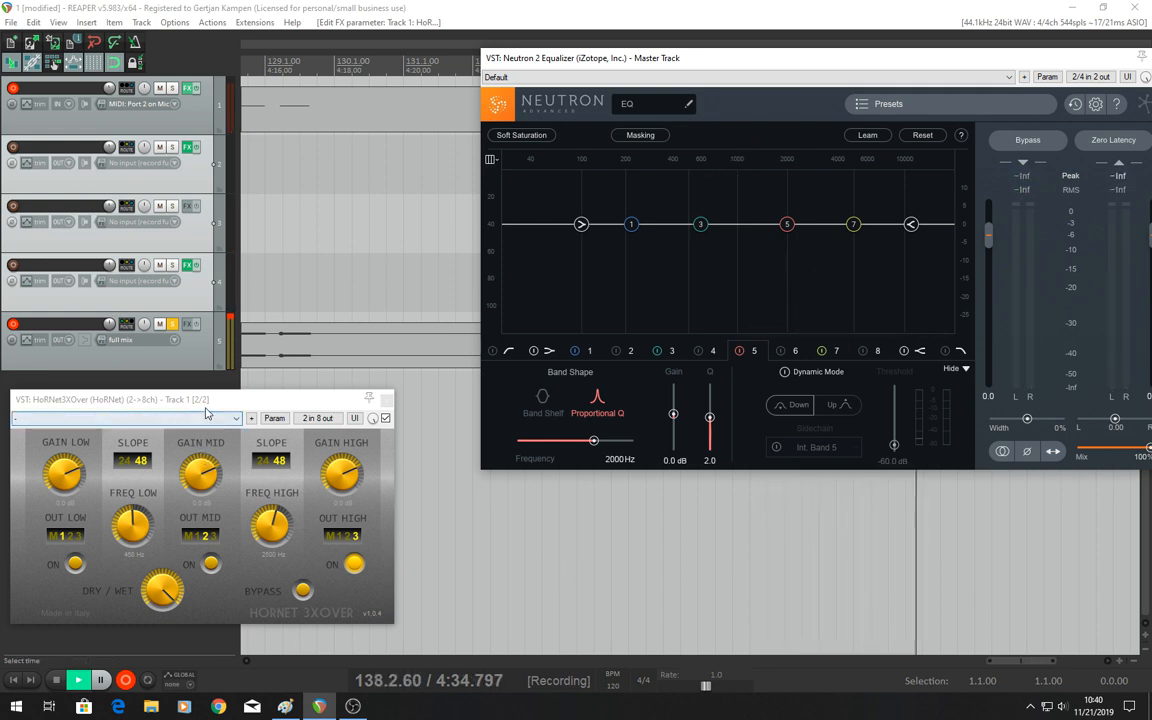
# Reposition the crossover window slightly and close the master track's Neutron 2 Equalizer window.
pyautogui.moveTo(210, 410); pyautogui.dragTo(218, 408)
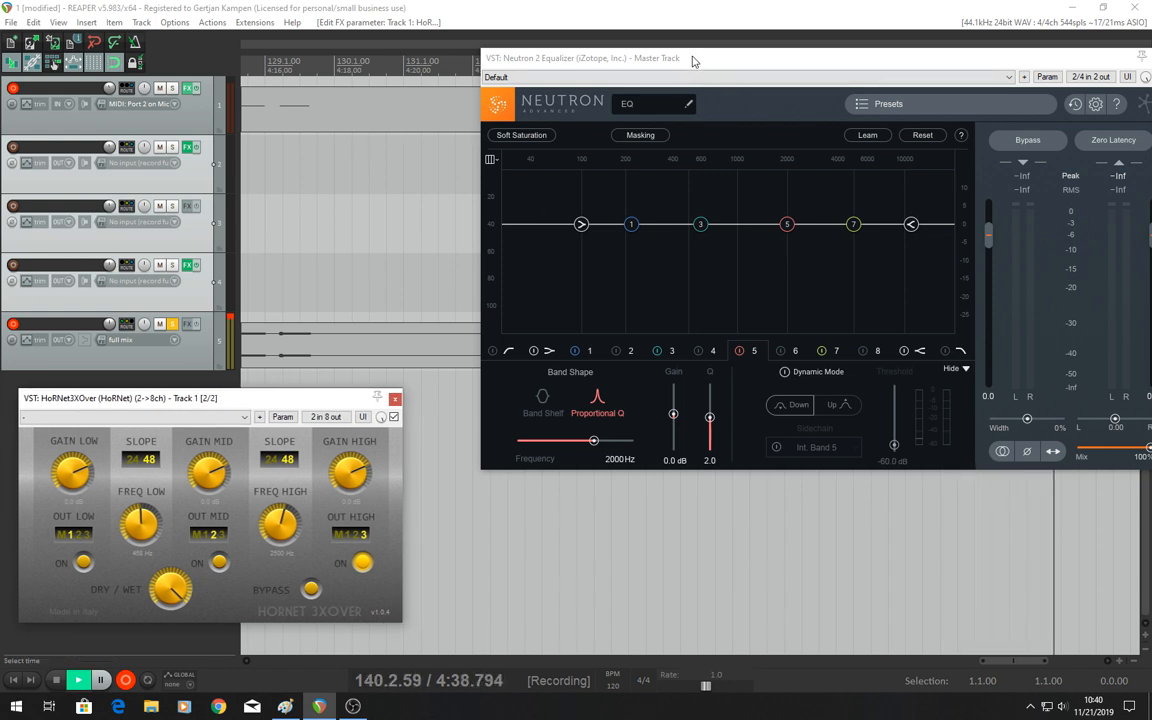
pyautogui.moveTo(693, 62); pyautogui.dragTo(633, 69)
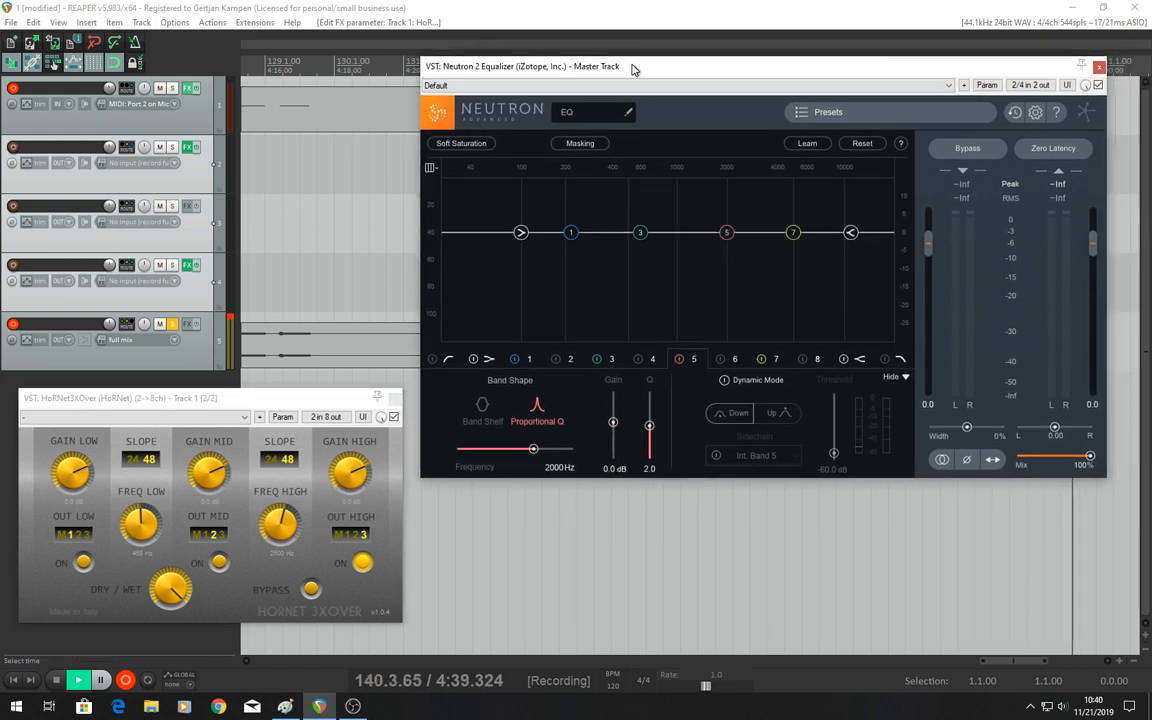
pyautogui.click(1099, 67)
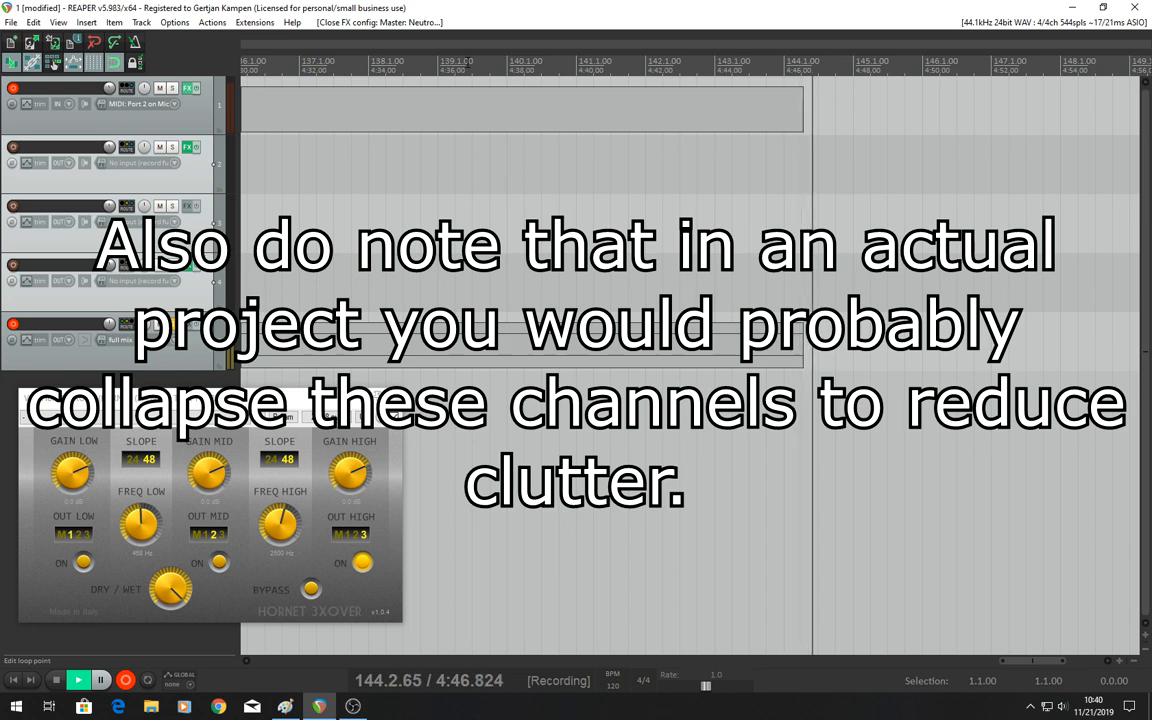
# Examine track 1's FX chain, viewing the LION synth and the HoRNet3XOver entry, and close the chain window.
pyautogui.click(190, 90)
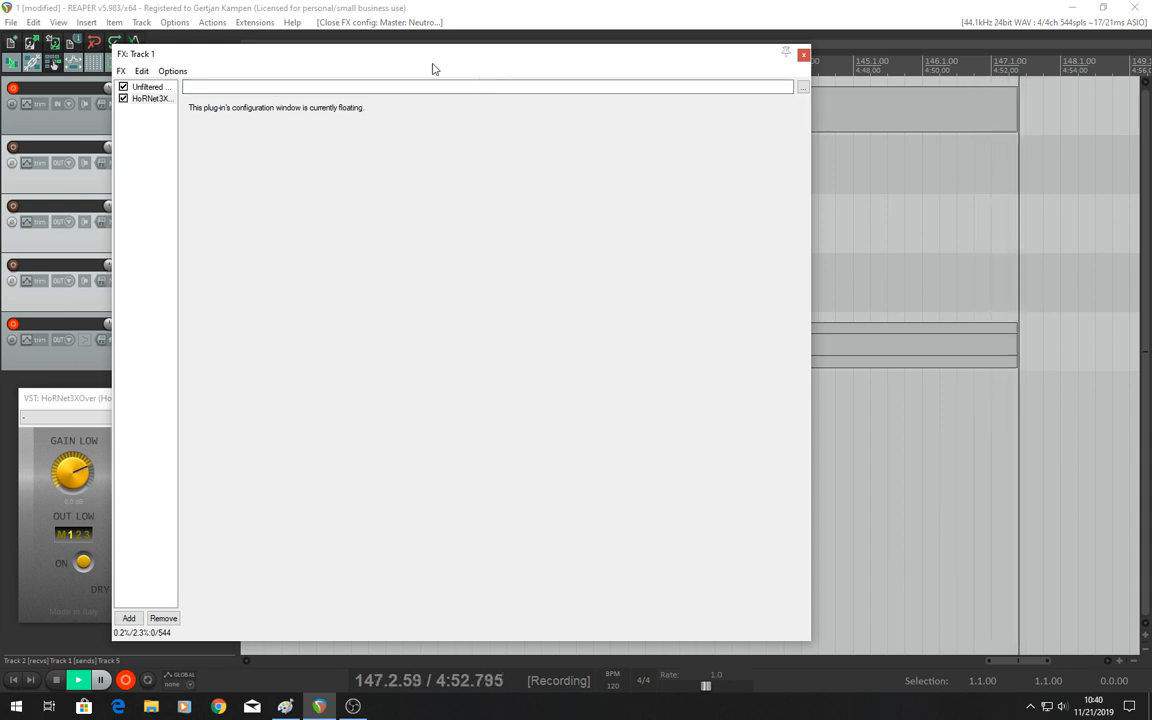
pyautogui.moveTo(432, 58); pyautogui.dragTo(689, 65)
pyautogui.click(161, 105)
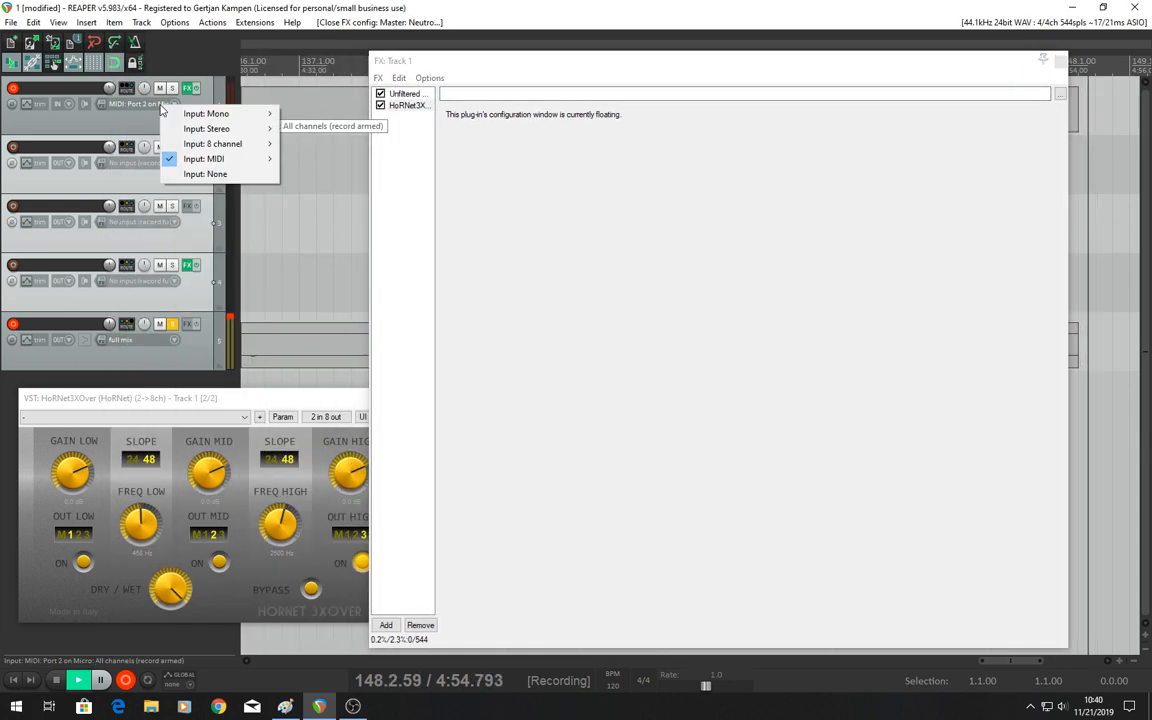
pyautogui.click(112, 126)
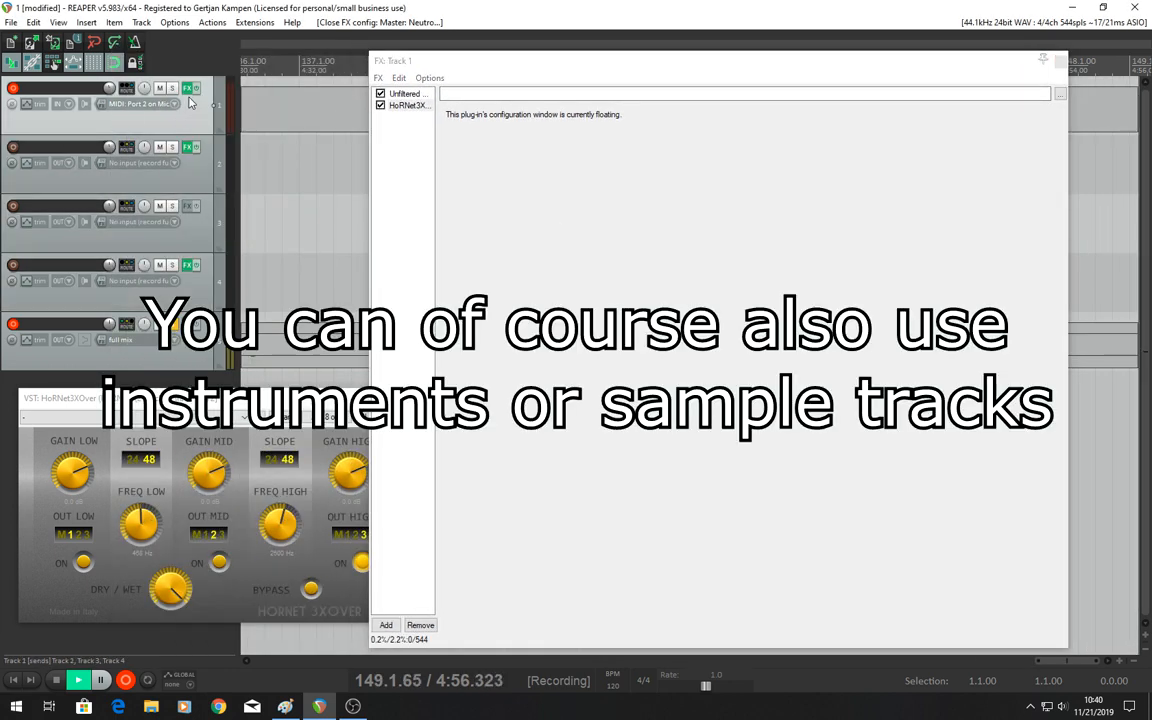
pyautogui.click(402, 96)
pyautogui.moveTo(375, 70); pyautogui.dragTo(354, 86)
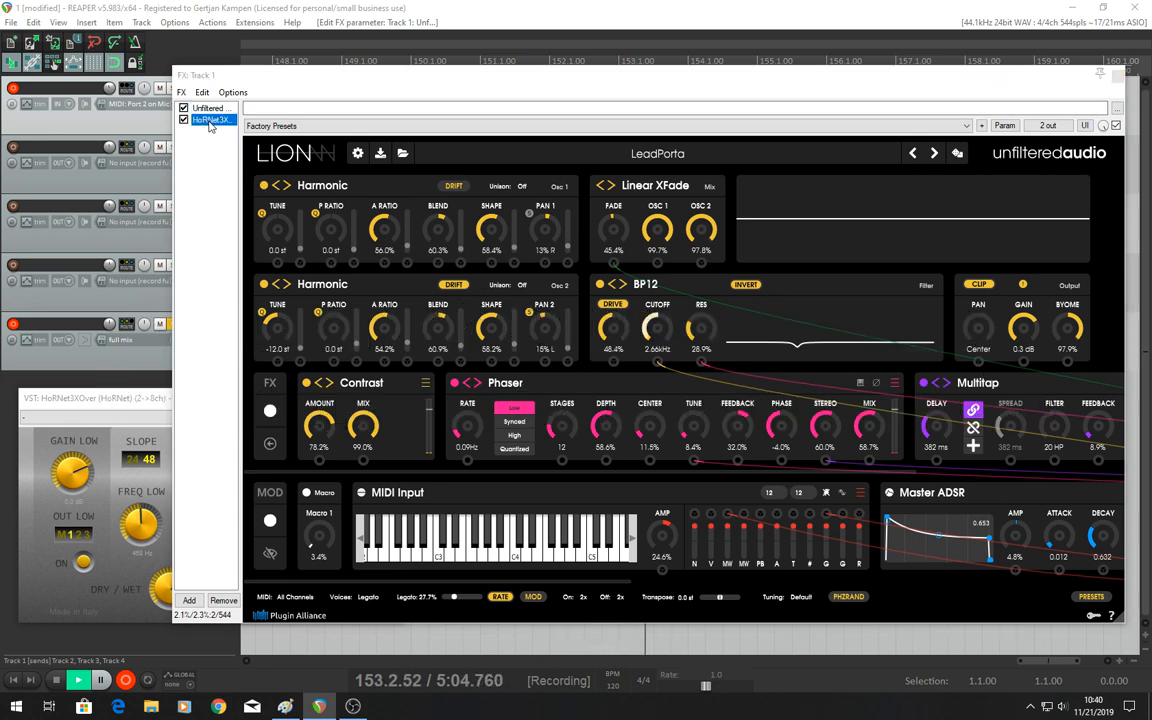
pyautogui.click(211, 120)
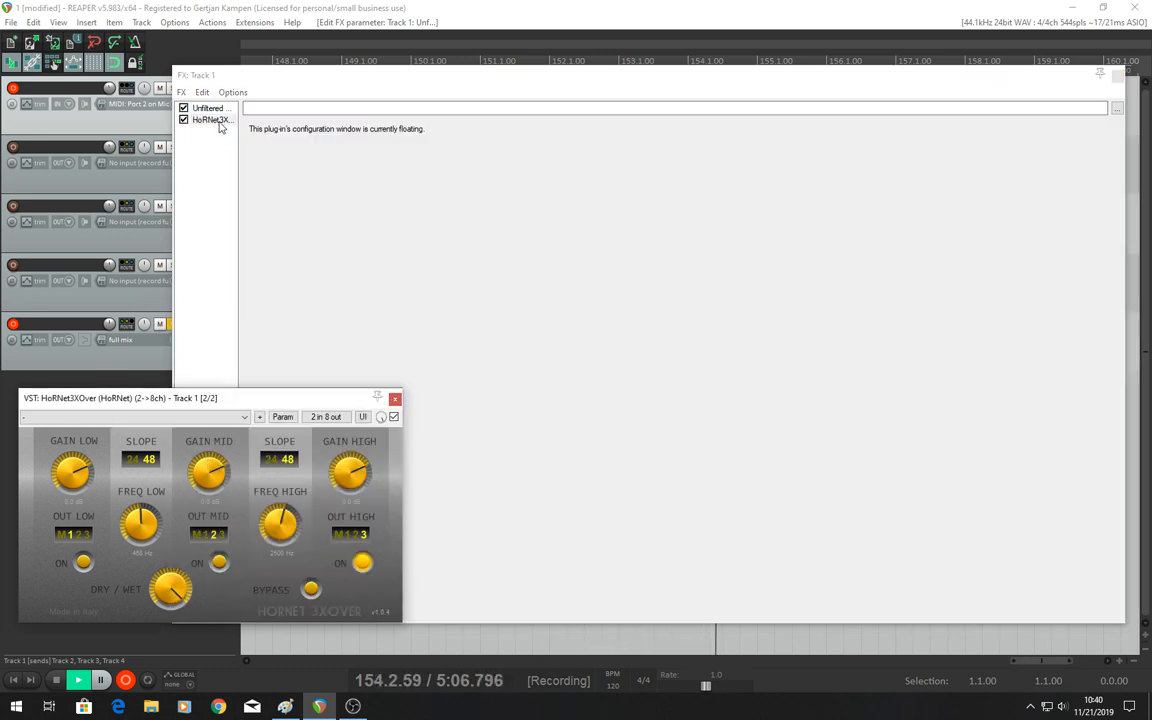
pyautogui.click(1120, 77)
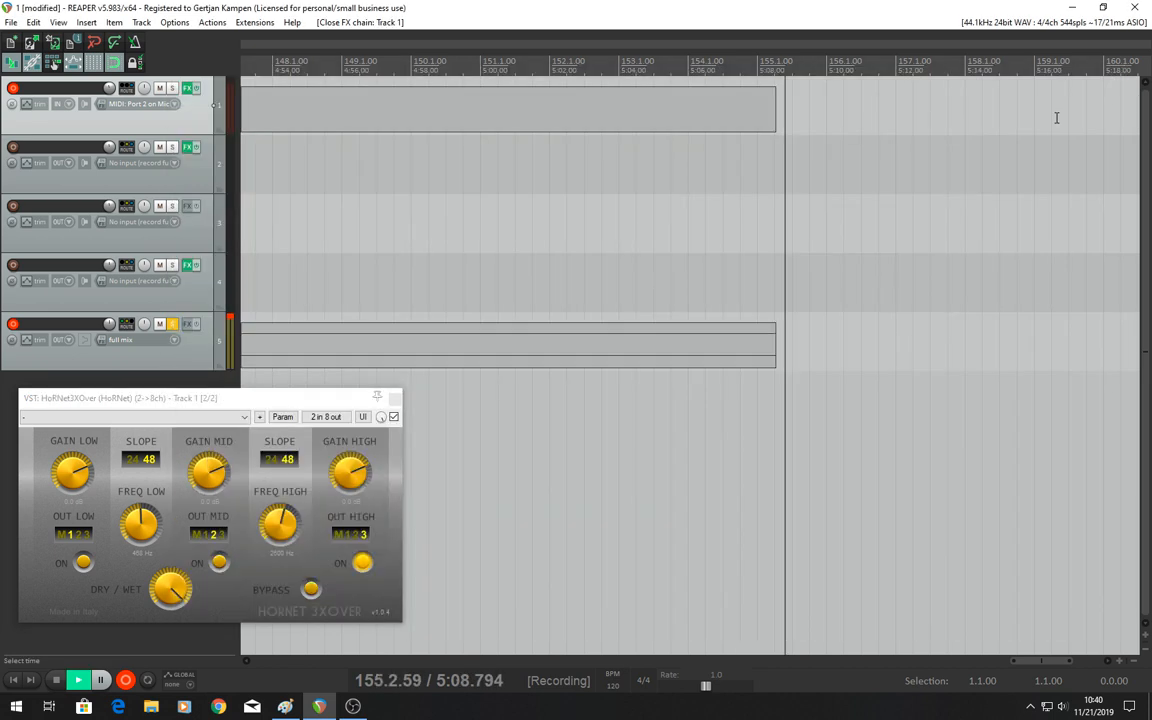
# Inspect the HoRNet 3XOver's plug-in pin connections for its main and three extra stereo outputs, and close the connector.
pyautogui.moveTo(312, 399); pyautogui.dragTo(310, 392)
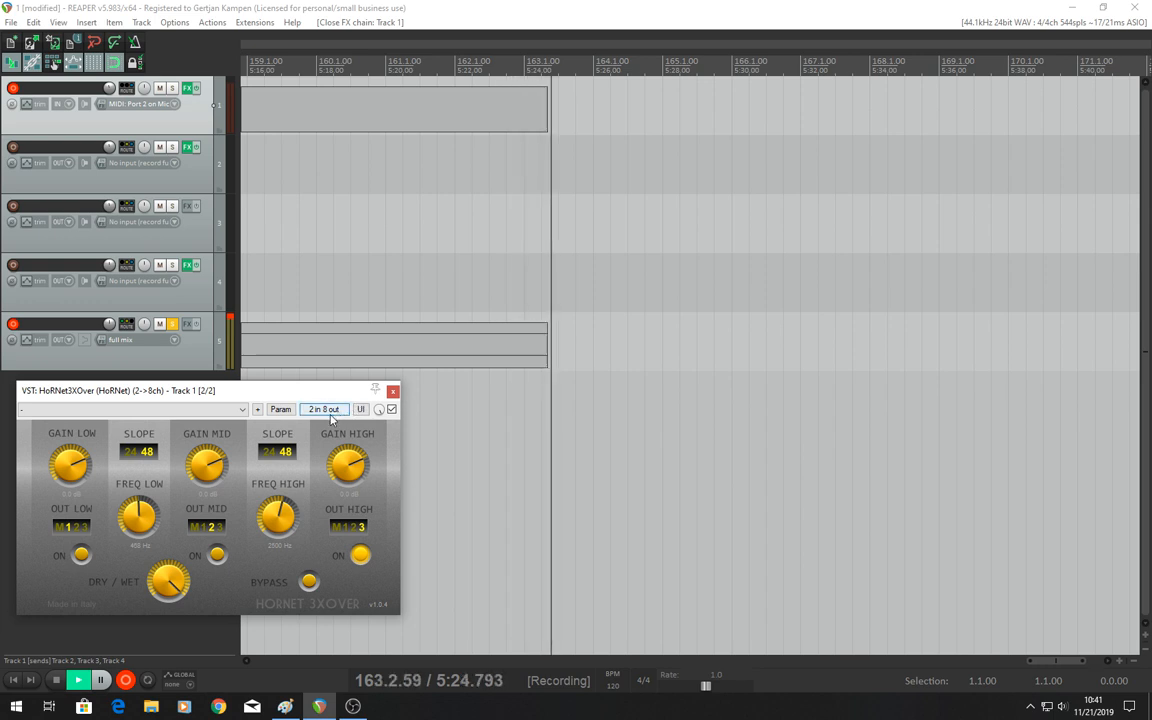
pyautogui.click(331, 410)
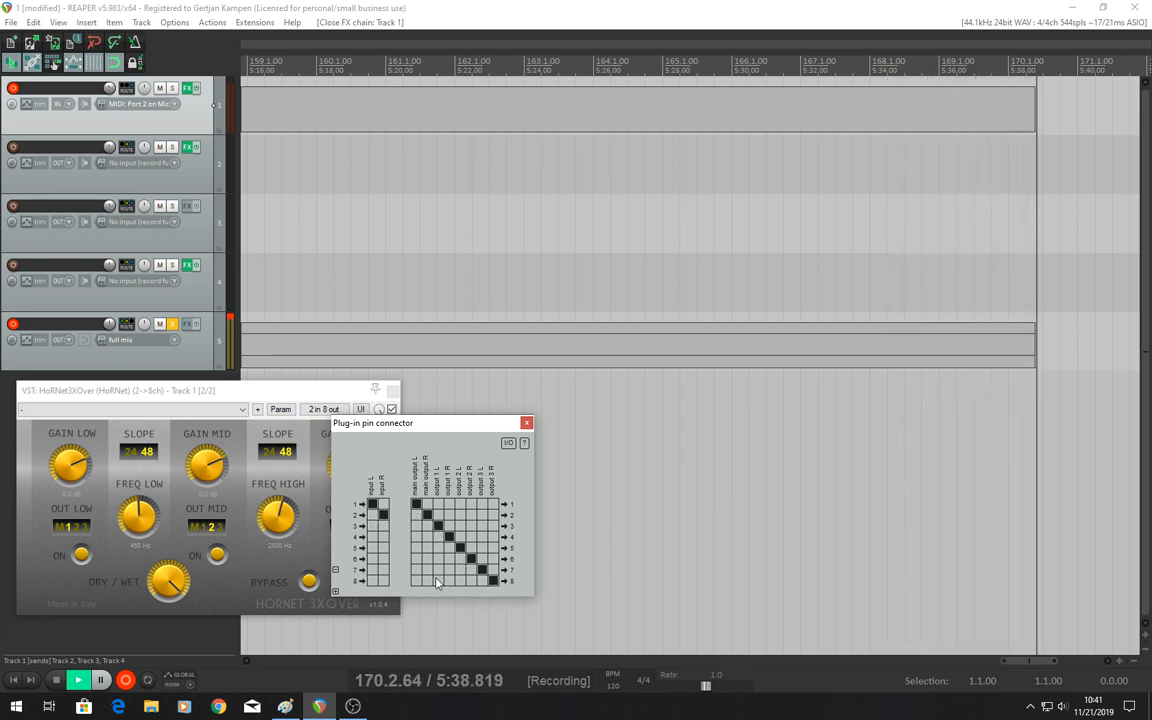
pyautogui.click(526, 423)
pyautogui.scroll(-3, 489, 424)
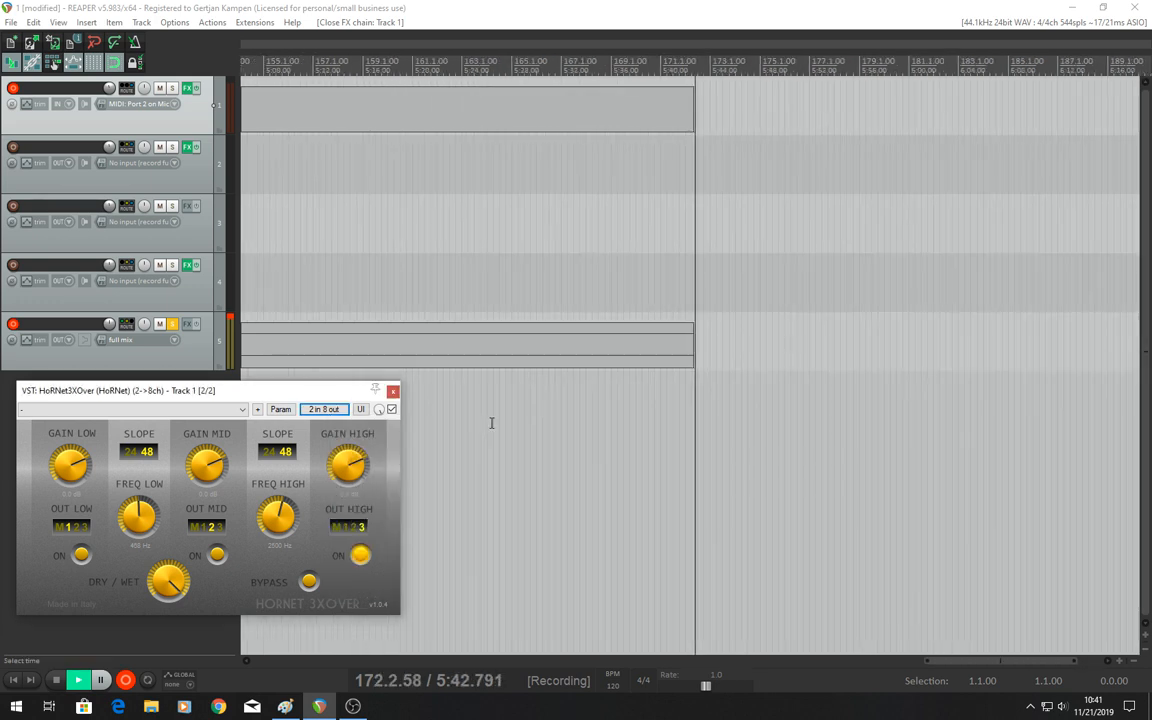
# Go through tracks 2, 3 and 4 in turn, matching them to the crossover's low, mid and high outputs.
pyautogui.click(194, 180)
pyautogui.click(180, 241)
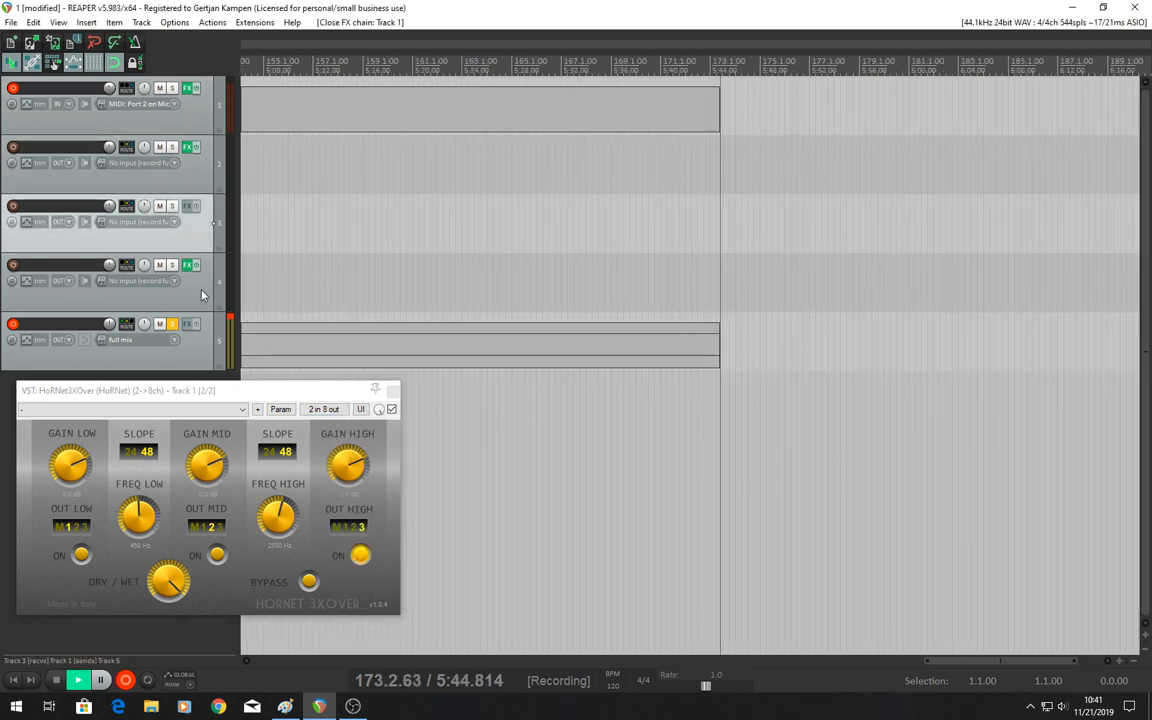
pyautogui.click(174, 274)
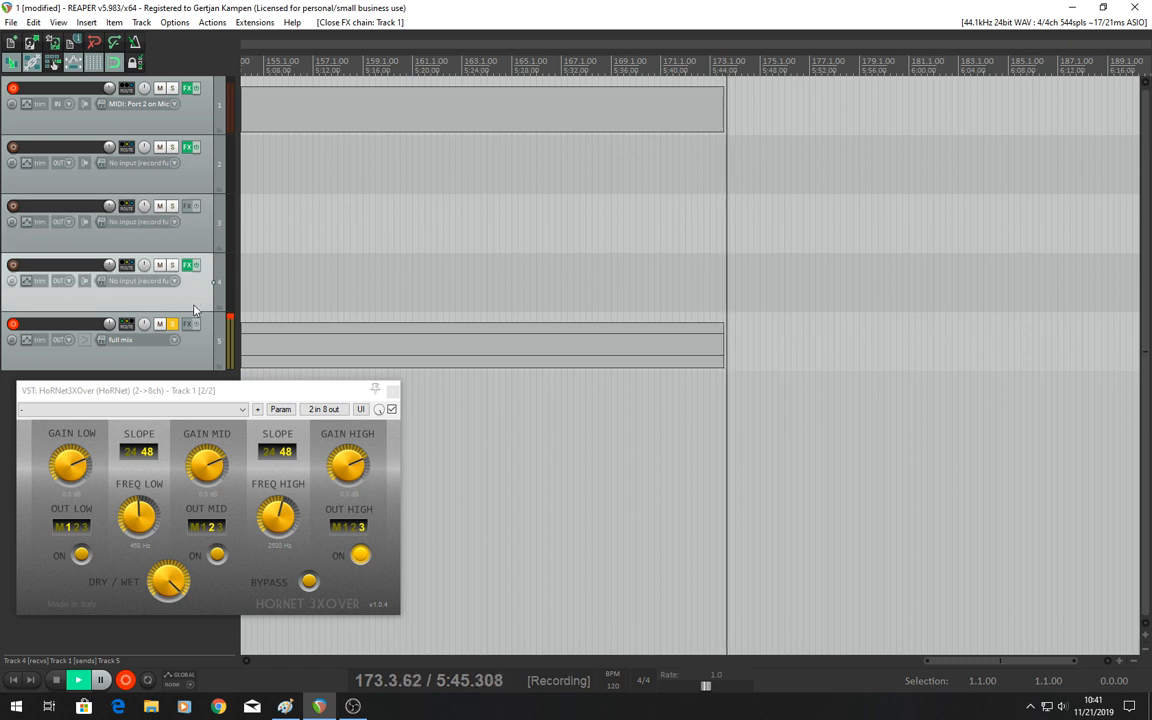
pyautogui.click(360, 527)
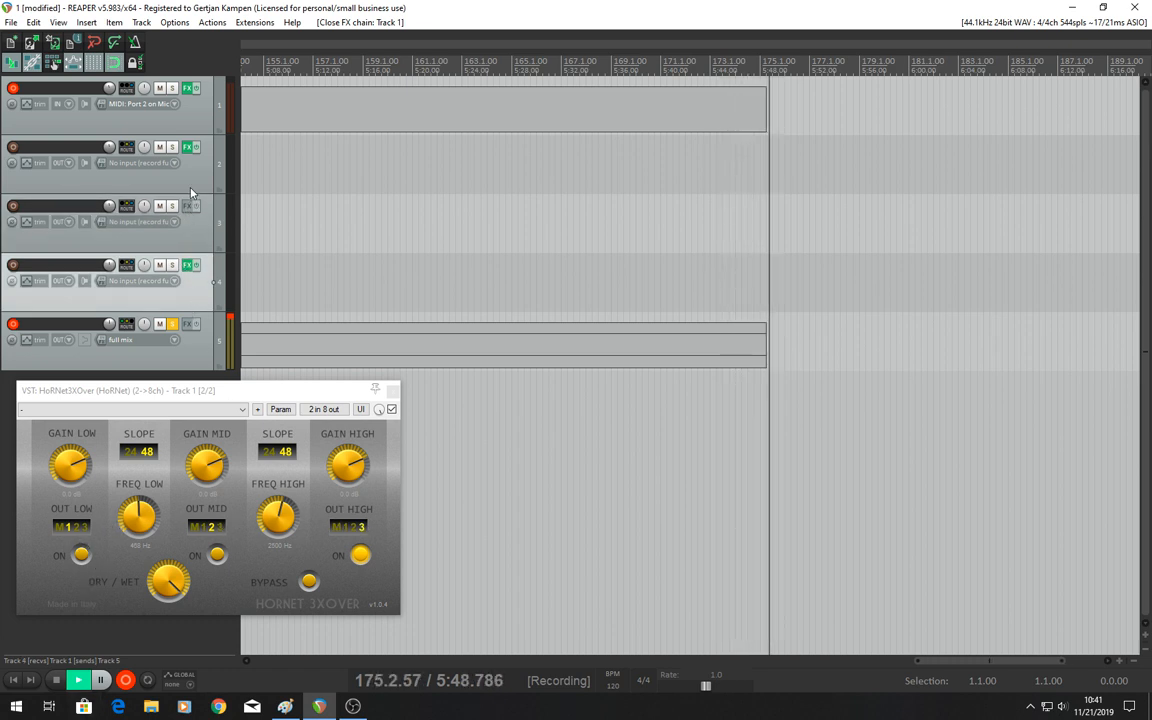
pyautogui.click(191, 192)
pyautogui.click(183, 237)
pyautogui.click(171, 260)
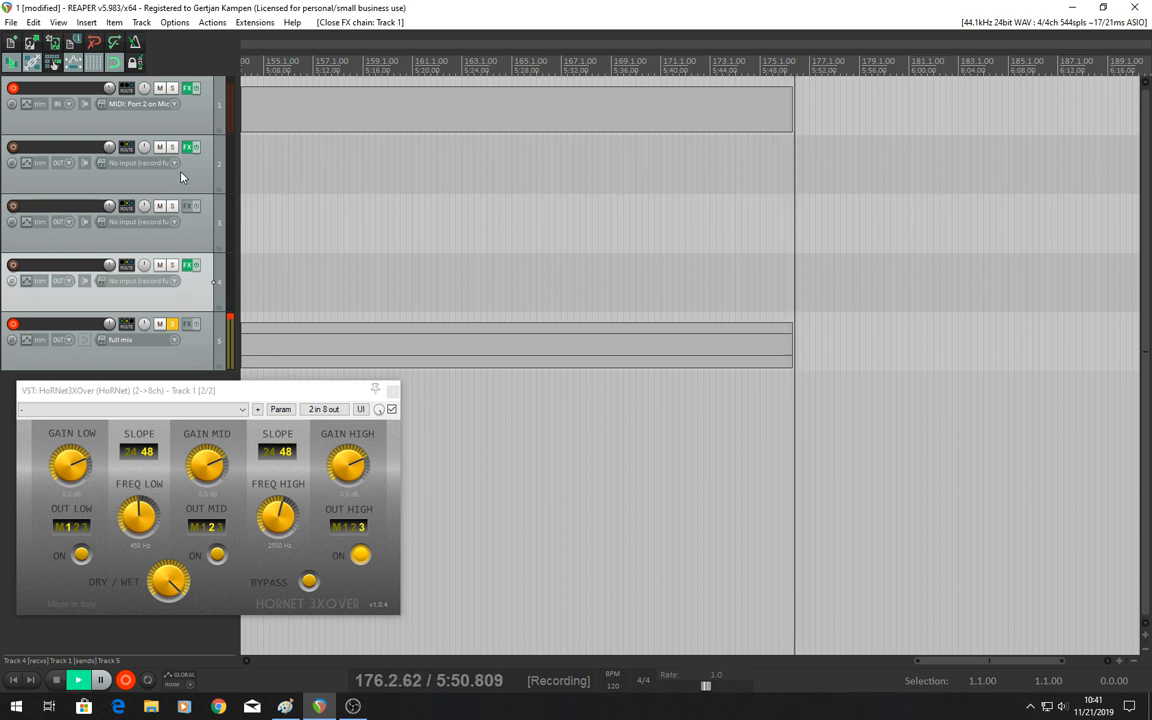
# Check track 1's sends, delete track 2's receive from track 1, and close the routing window.
pyautogui.click(128, 128)
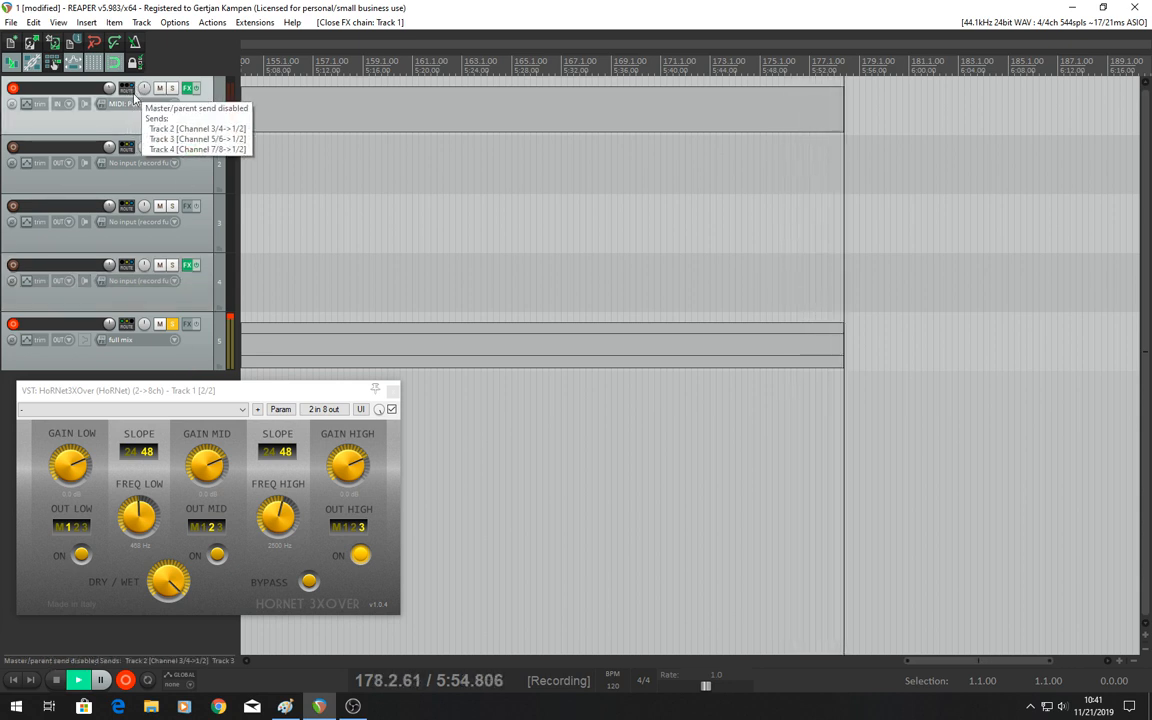
pyautogui.click(126, 152)
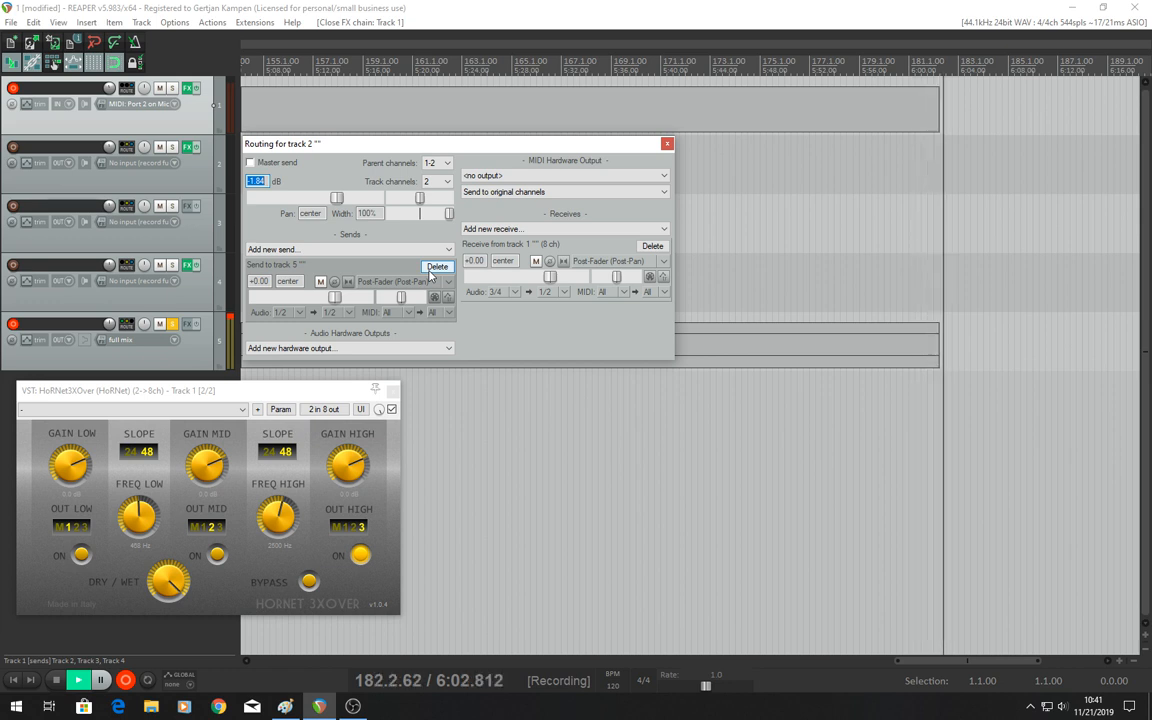
pyautogui.click(650, 246)
pyautogui.click(667, 143)
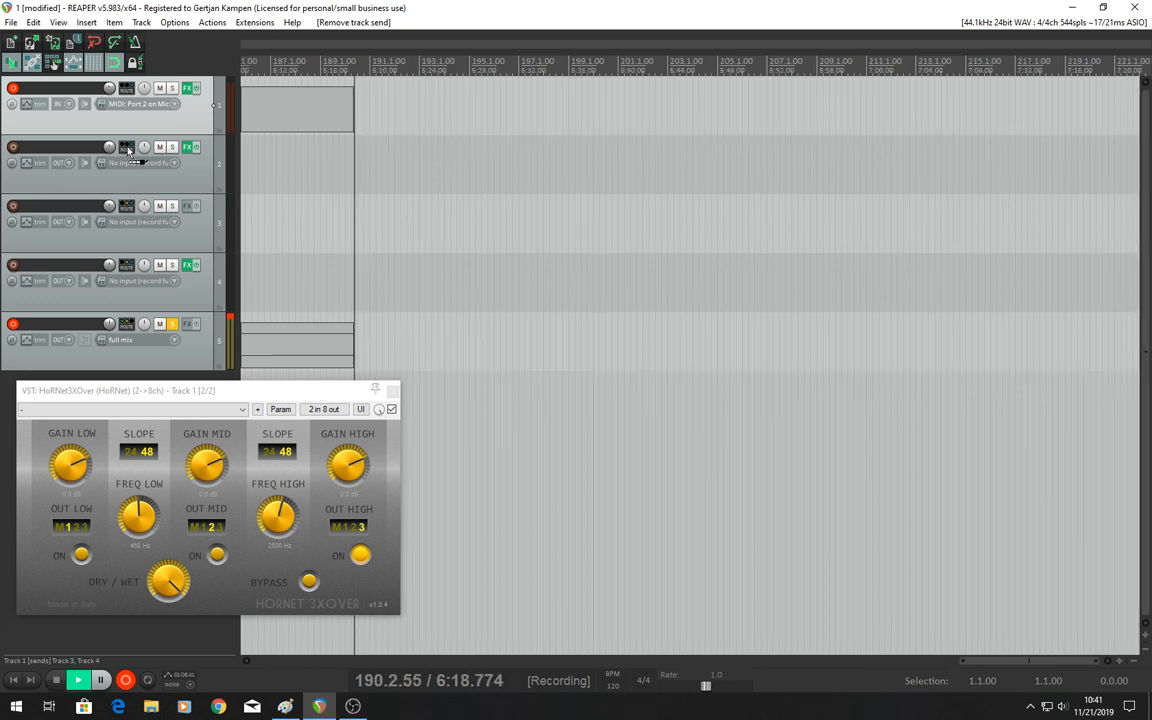
# Create a send from track 1 to track 2 with stereo source channels 3/4, and close its controls.
pyautogui.moveTo(128, 150); pyautogui.dragTo(129, 151)
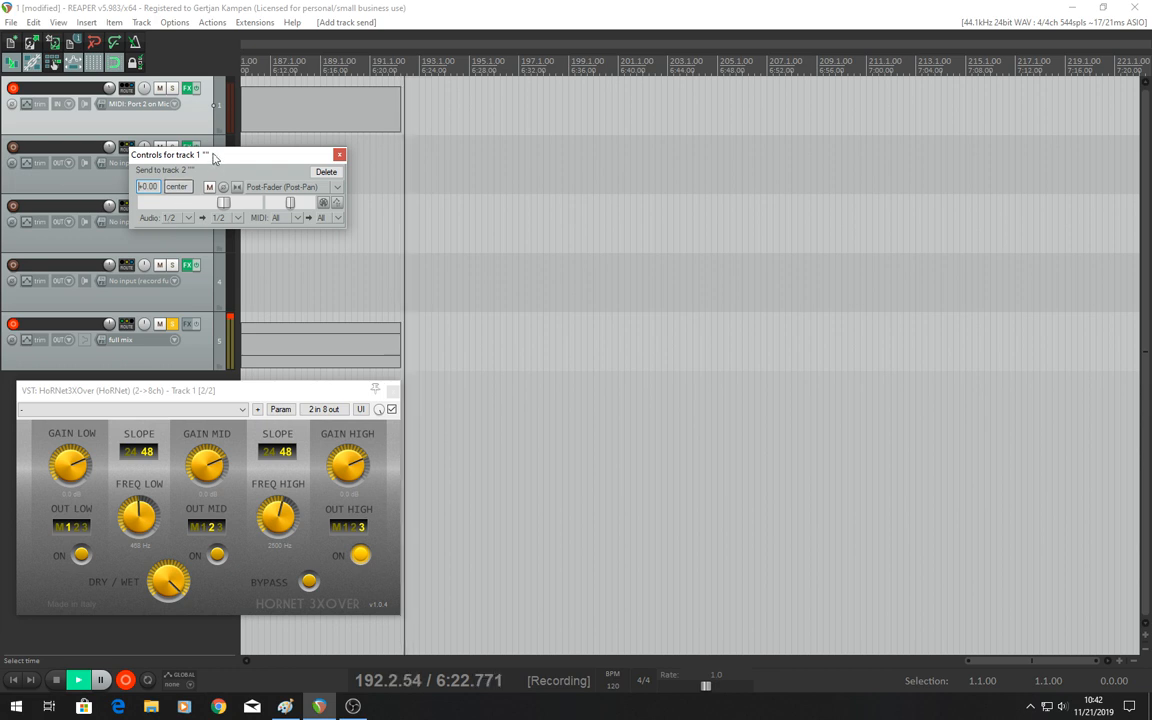
pyautogui.moveTo(212, 156); pyautogui.dragTo(372, 179)
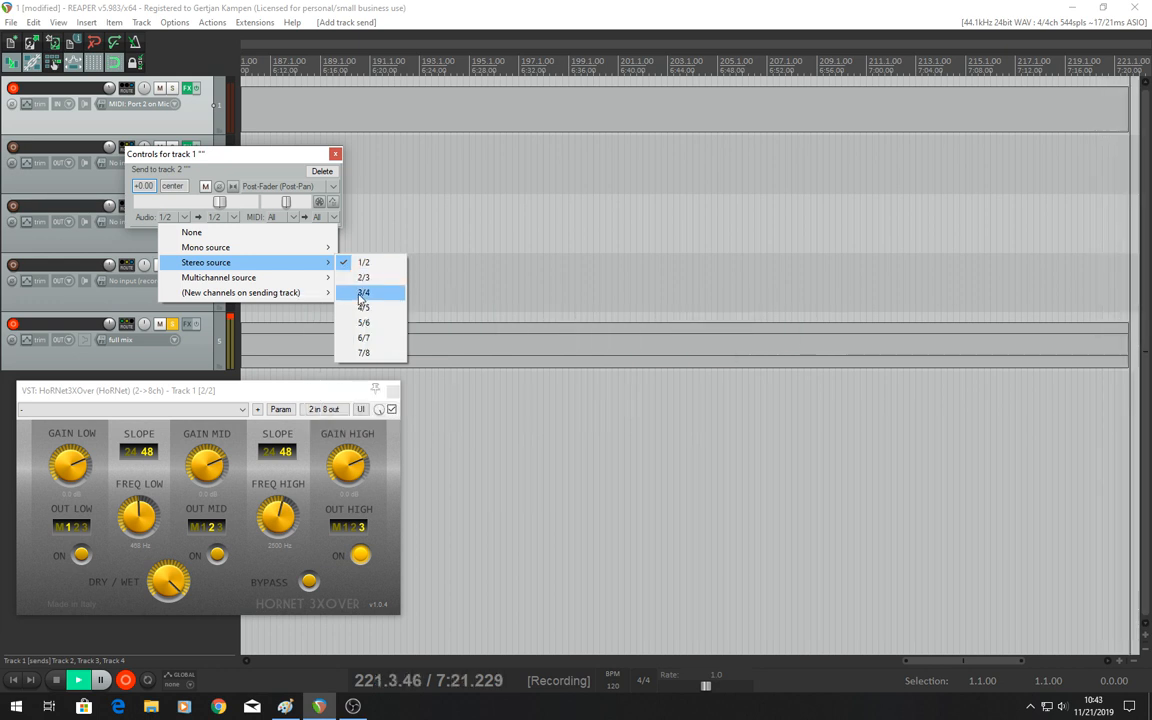
pyautogui.click(362, 293)
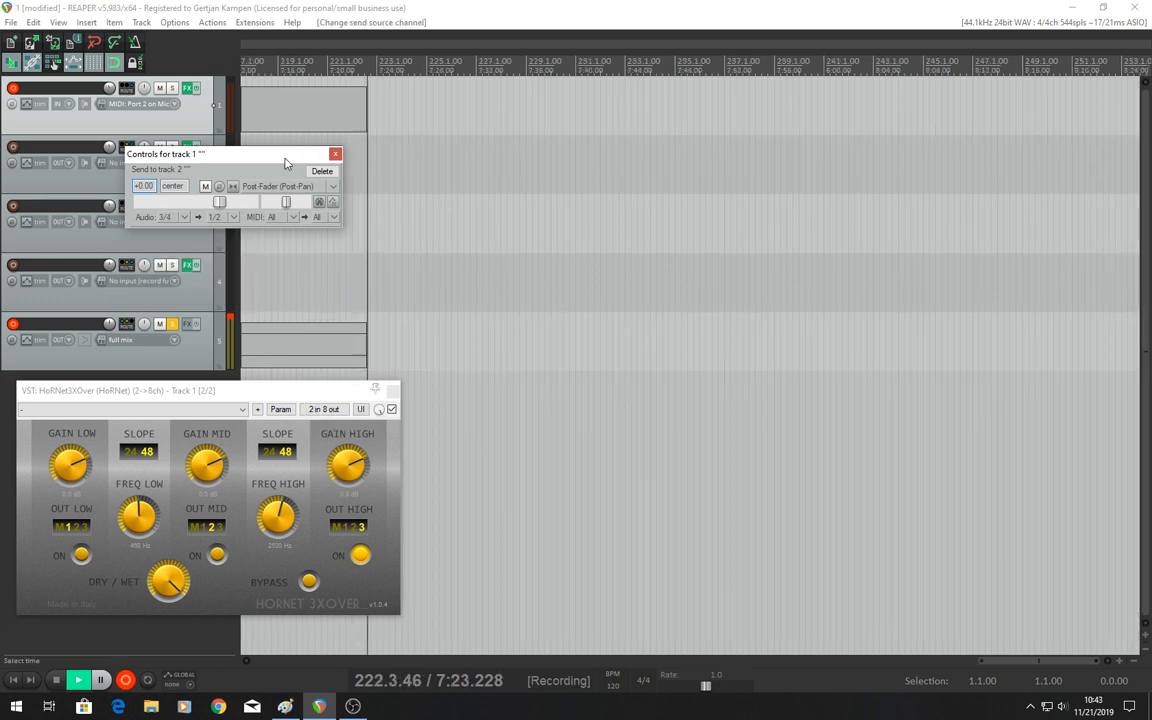
pyautogui.moveTo(285, 162); pyautogui.dragTo(271, 211)
pyautogui.click(338, 206)
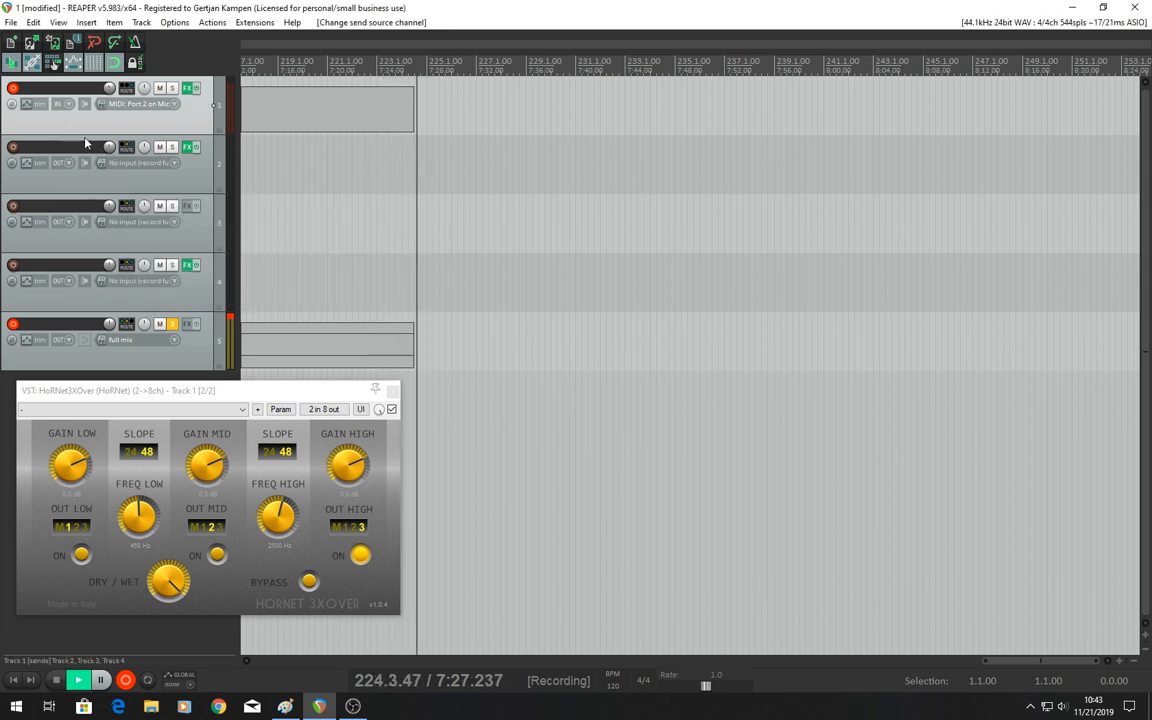
# Check the routing of tracks 2, 3 and 4, and review the receives of full mix track 5.
pyautogui.moveTo(132, 207)
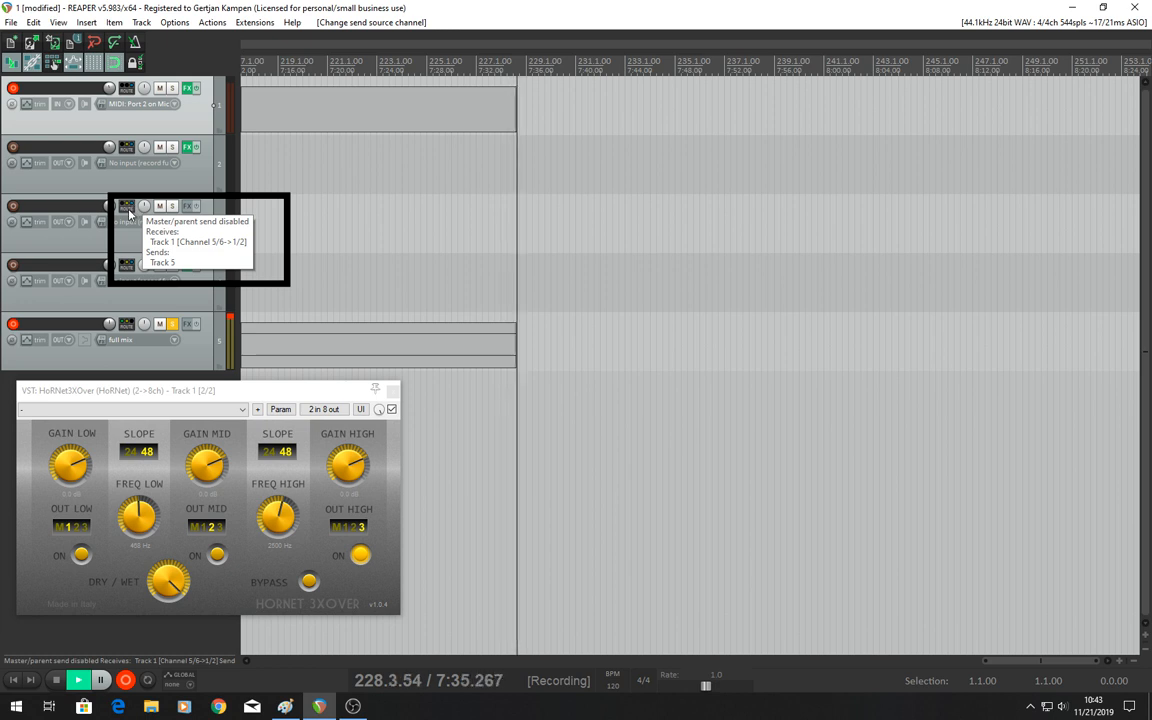
pyautogui.moveTo(121, 269)
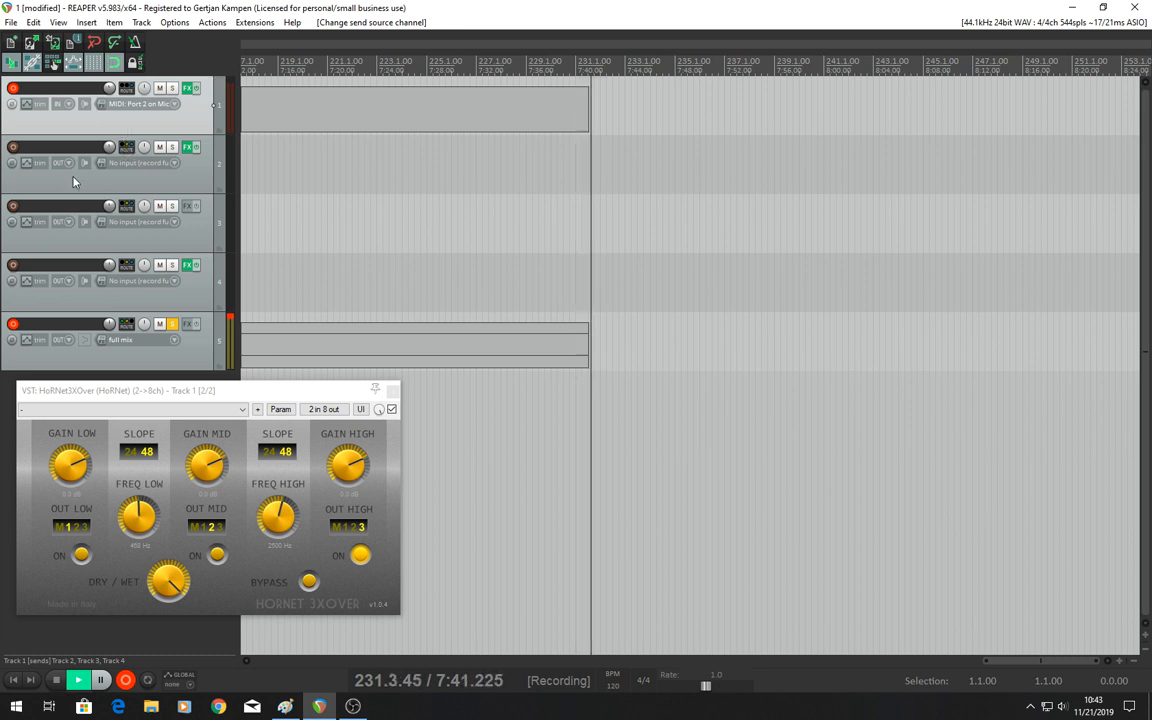
pyautogui.click(127, 147)
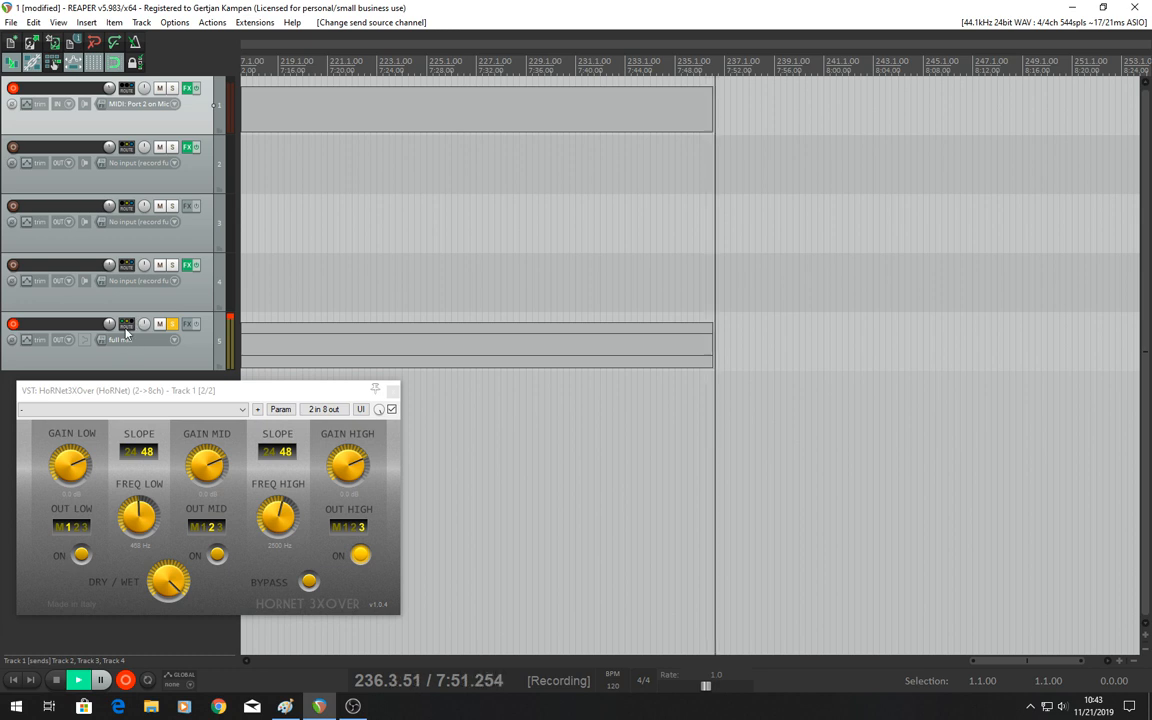
pyautogui.moveTo(127, 333)
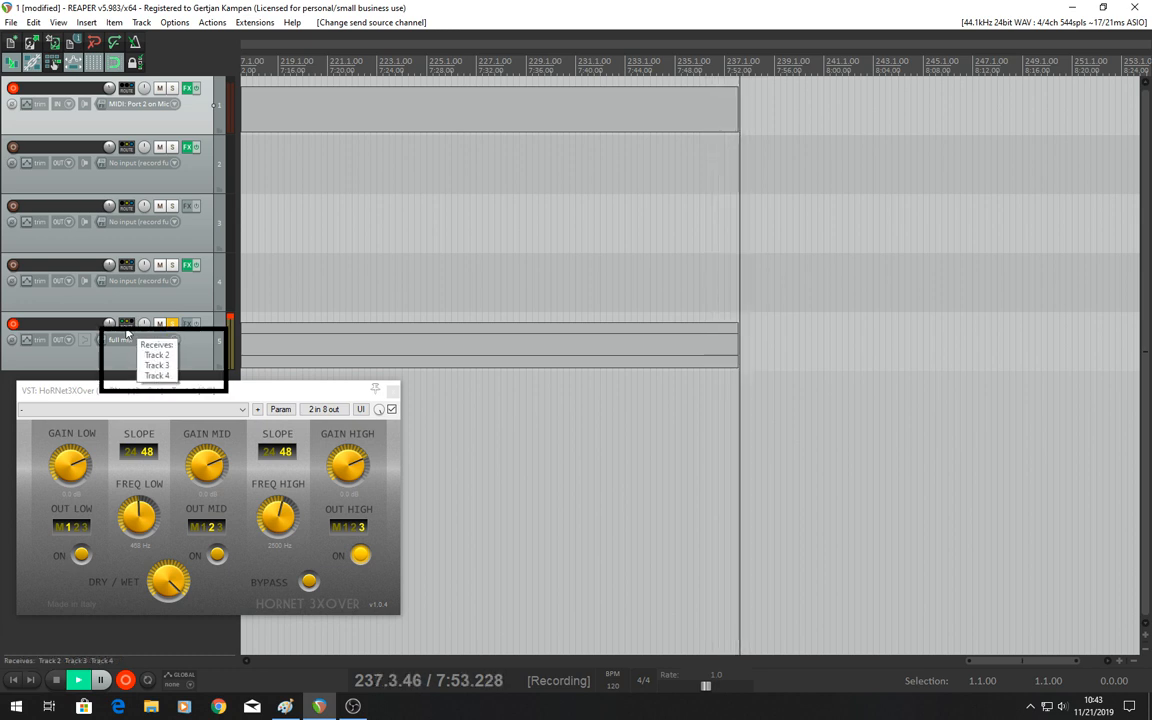
pyautogui.click(127, 333)
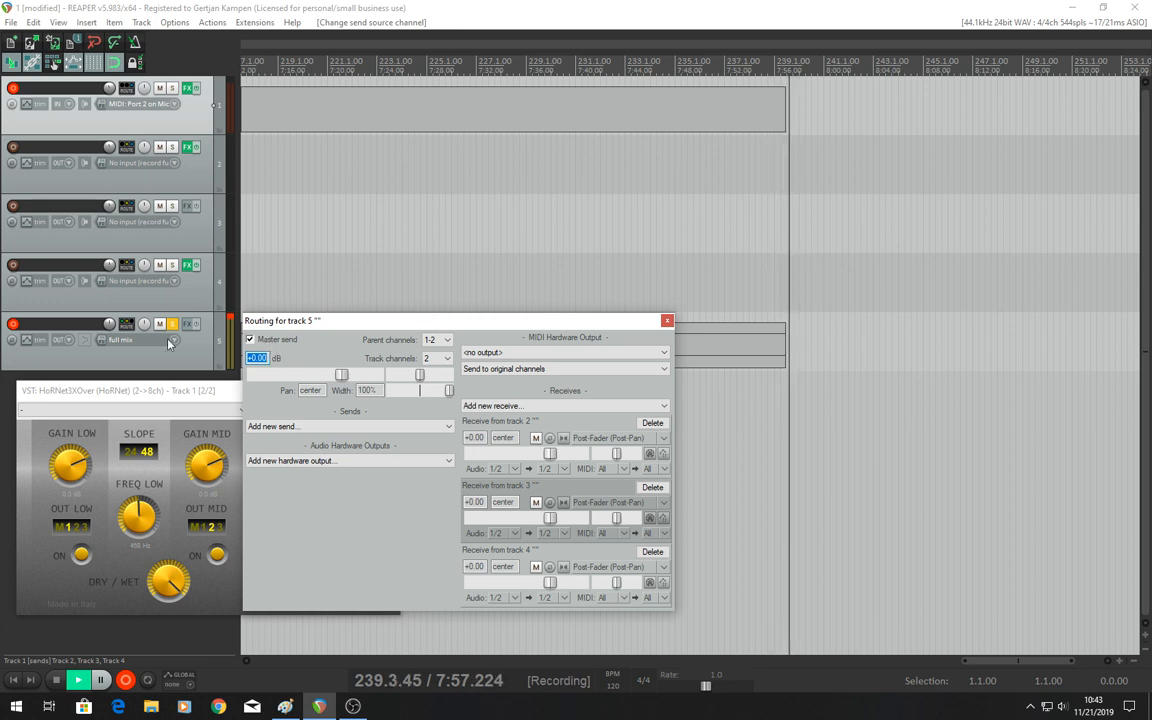
pyautogui.click(667, 321)
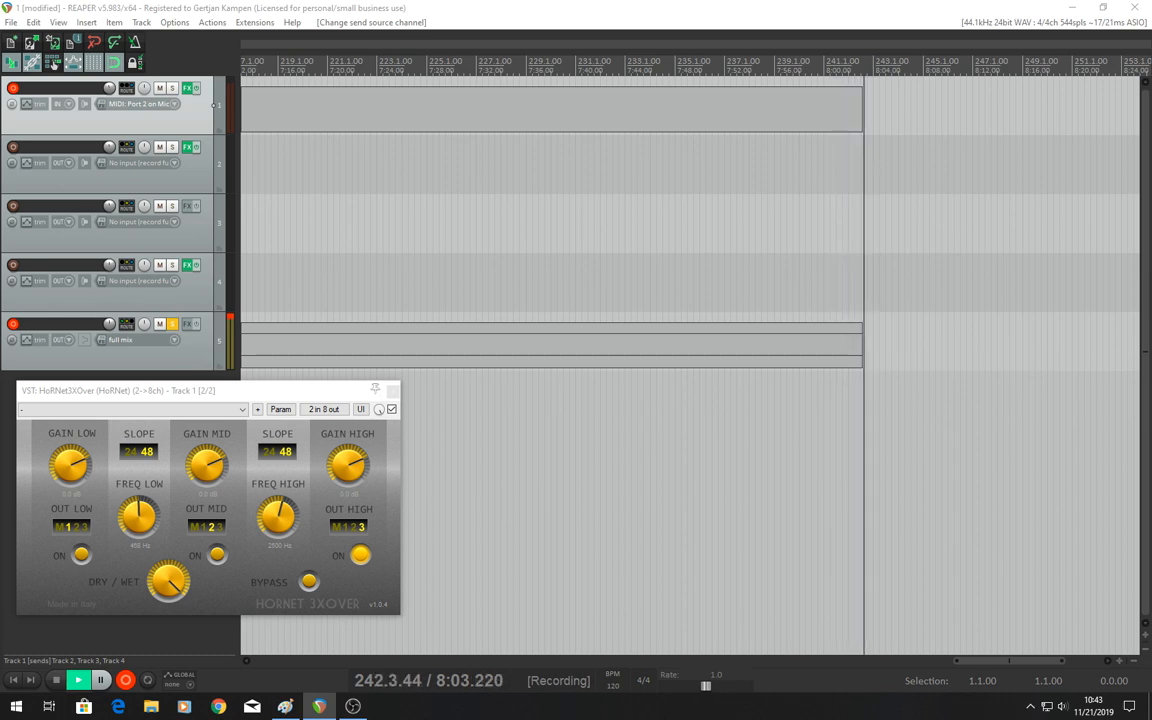
# Show the mixer and switch on the crossover's low and mid bands alongside the high band.
pyautogui.moveTo(2, 112); pyautogui.dragTo(689, 38)
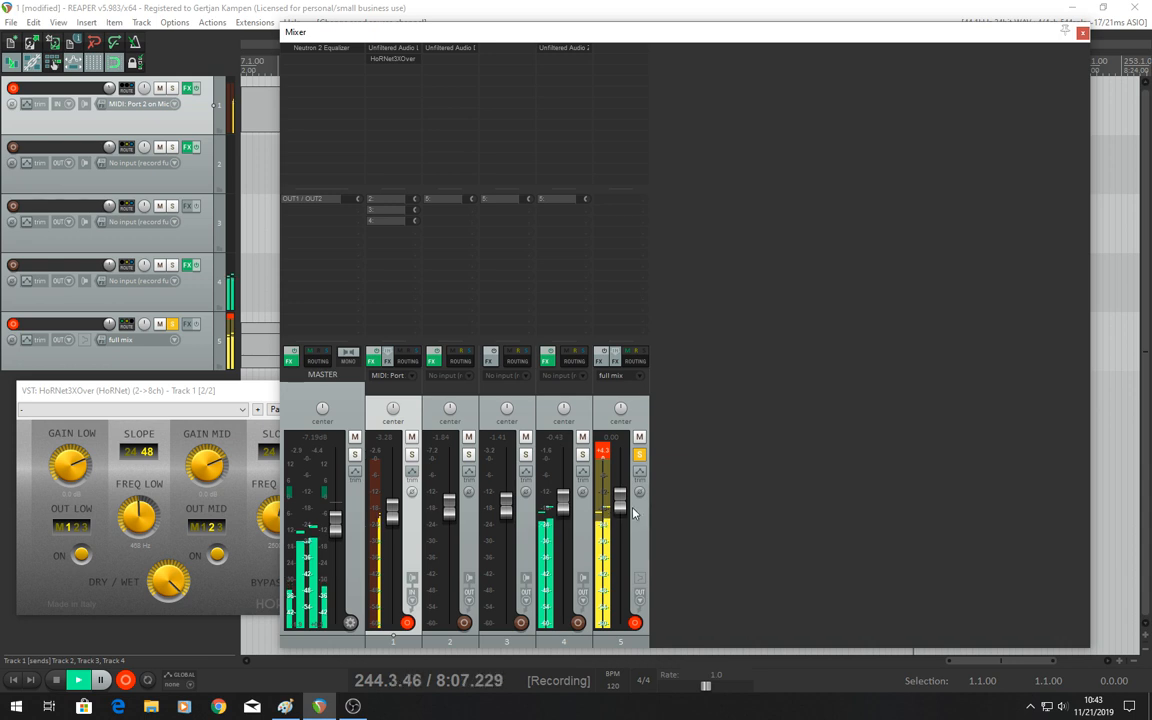
pyautogui.click(212, 560)
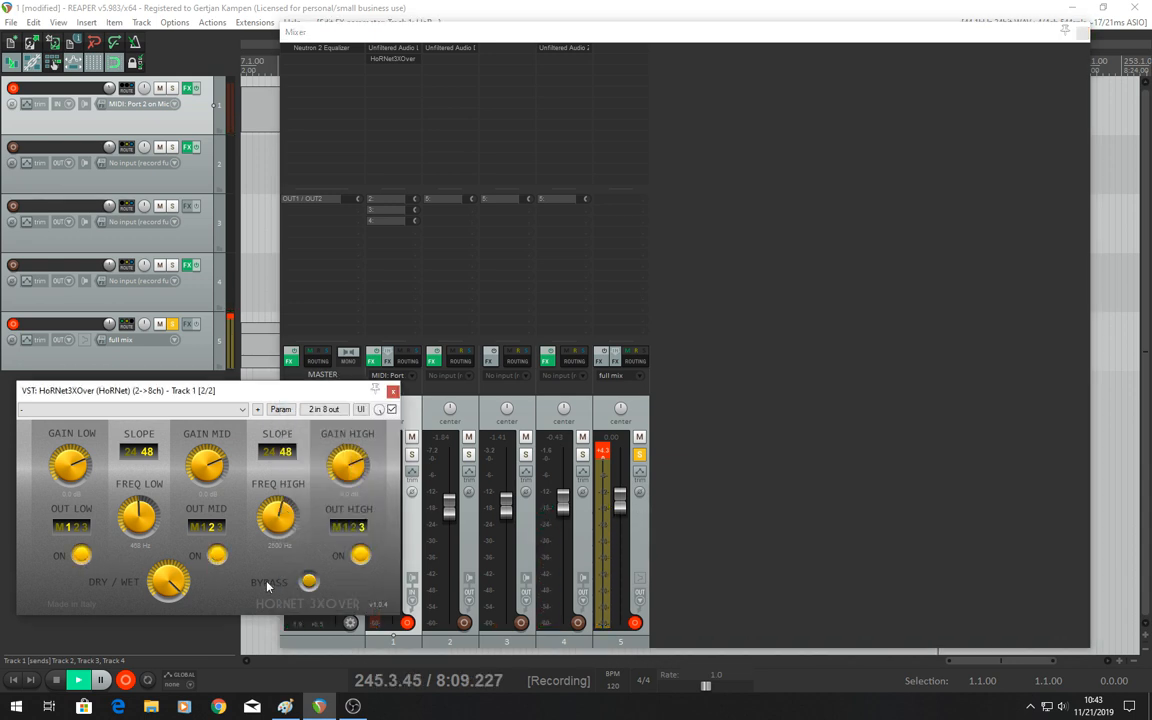
pyautogui.click(830, 275)
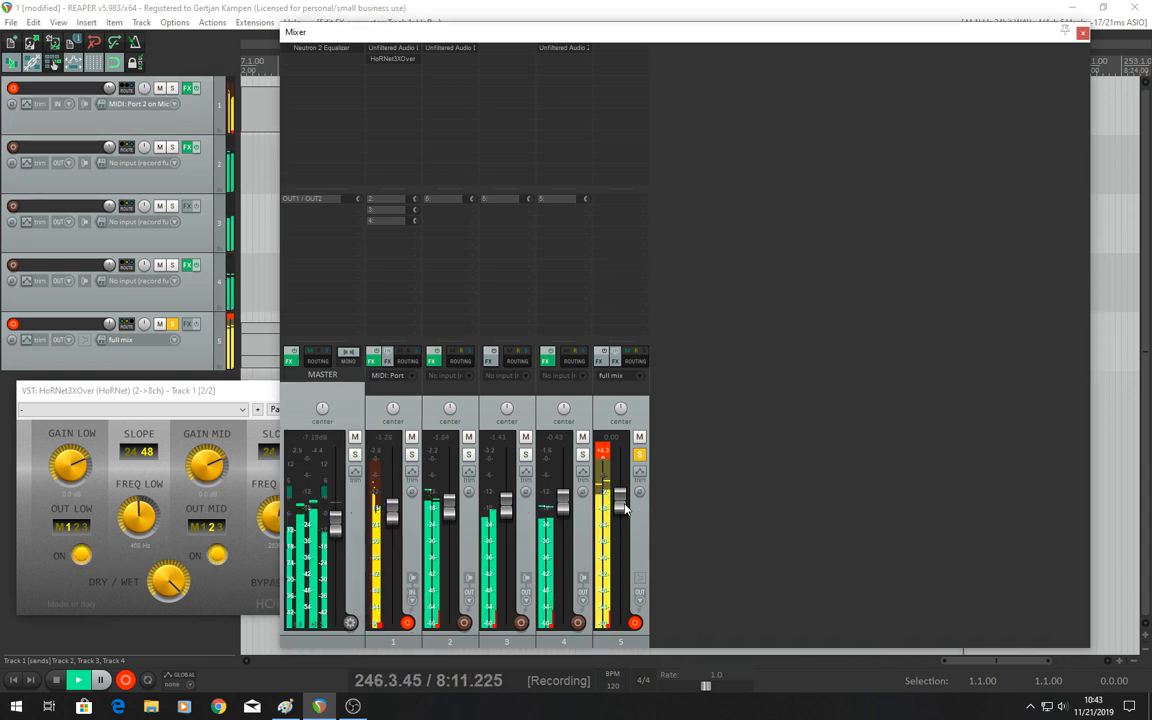
# Lower track 5's fader to -1.84 dB and clear the Lookahead tooltip covering the mixer.
pyautogui.moveTo(624, 508)
pyautogui.mouseDown()
pyautogui.moveTo(621, 457)
pyautogui.moveTo(625, 582)
pyautogui.moveTo(627, 508)
pyautogui.mouseUp()
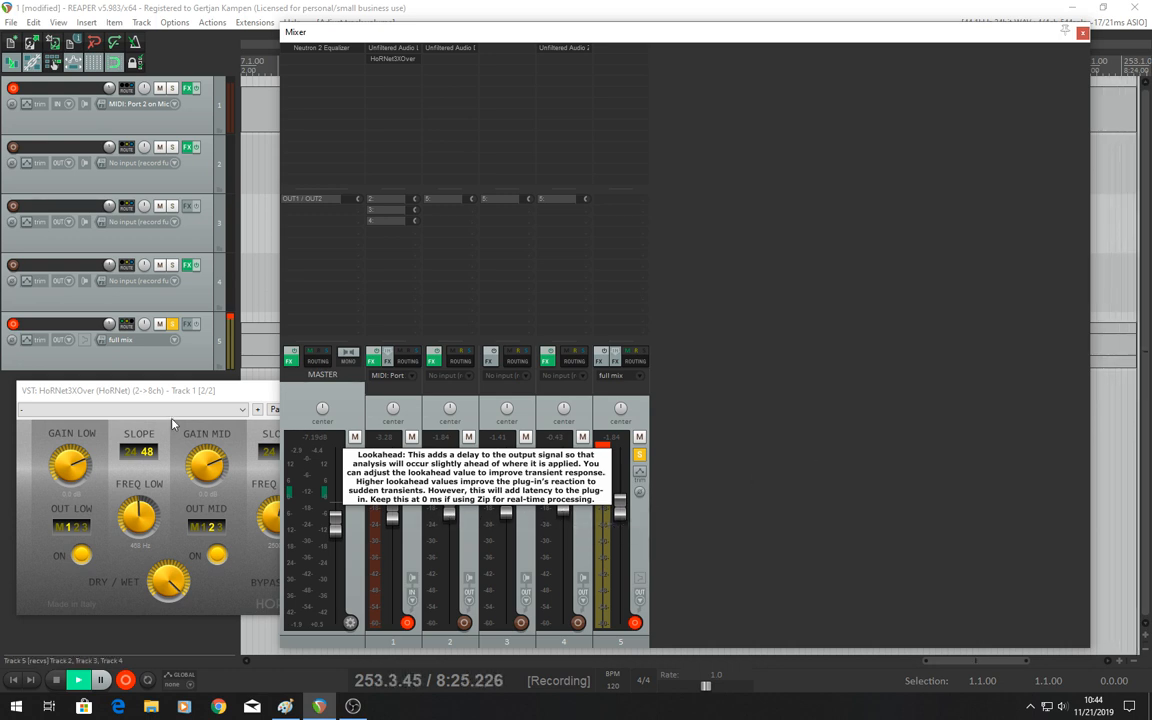
pyautogui.click(185, 396)
pyautogui.click(557, 497)
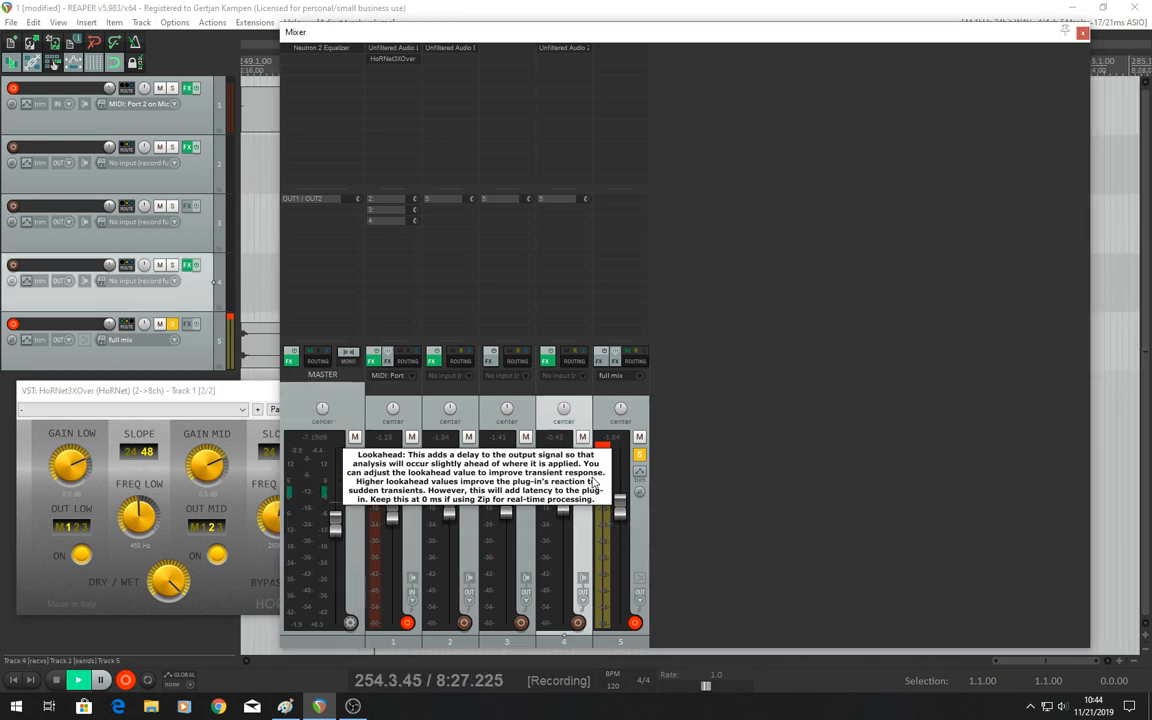
pyautogui.click(792, 419)
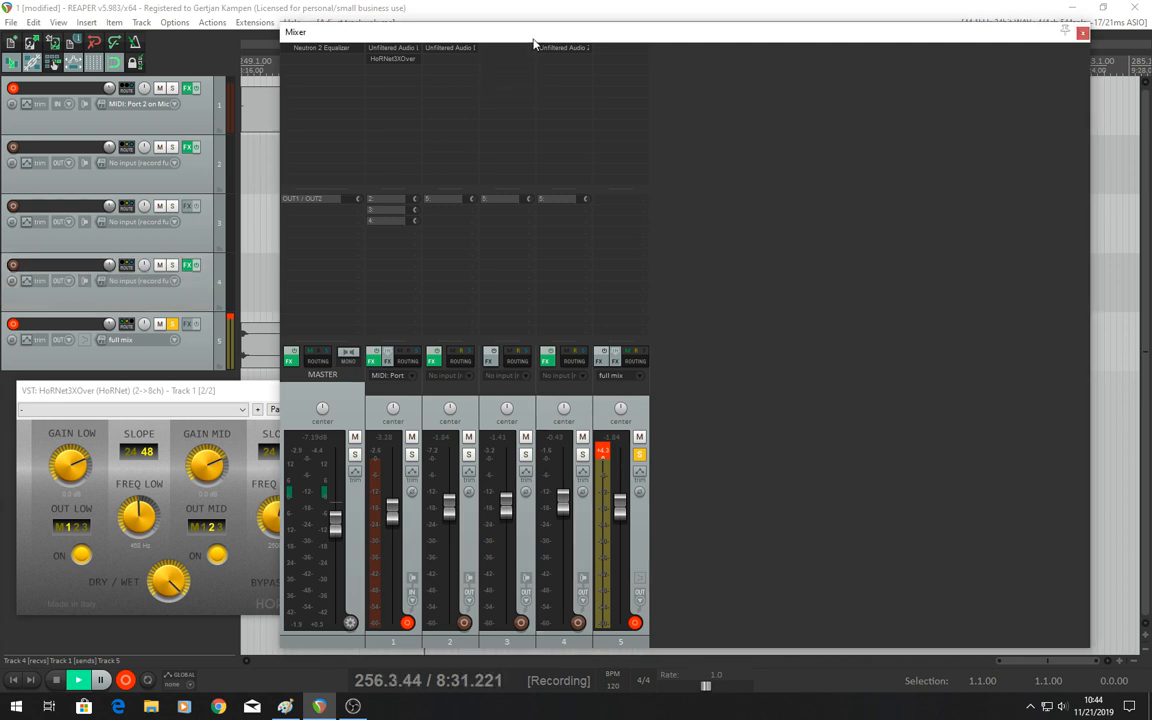
# Select full mix track 5 in the mixer and close the mixer window.
pyautogui.moveTo(533, 41); pyautogui.dragTo(508, 41)
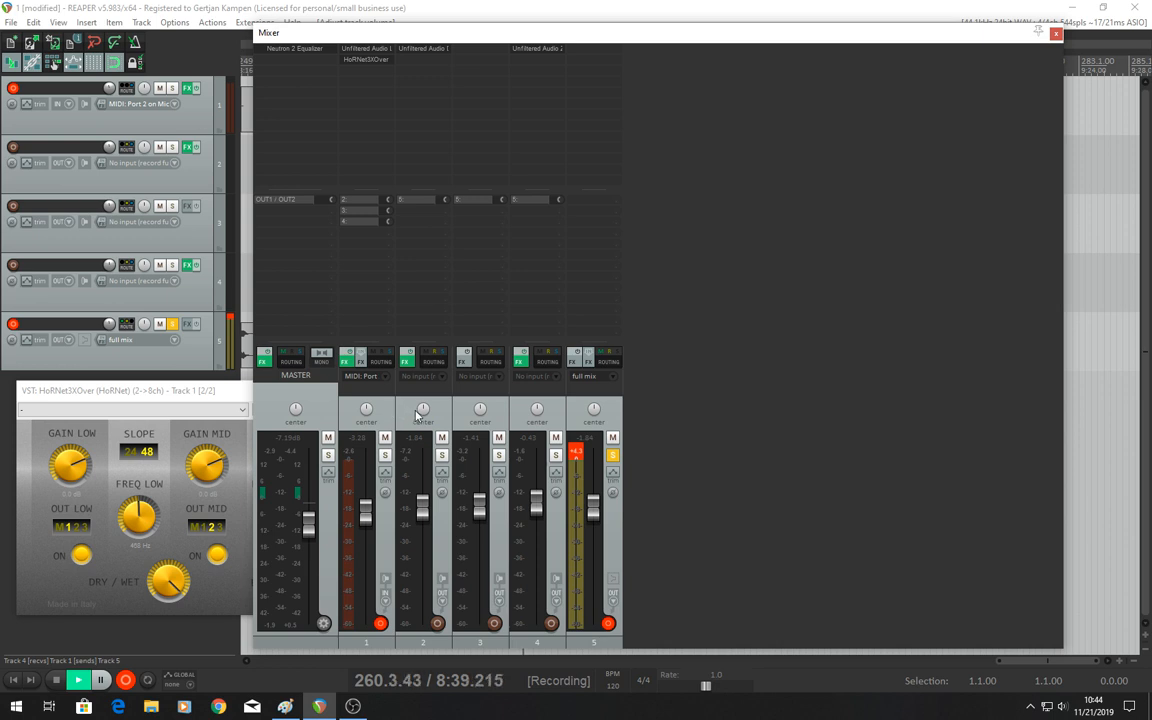
pyautogui.click(557, 424)
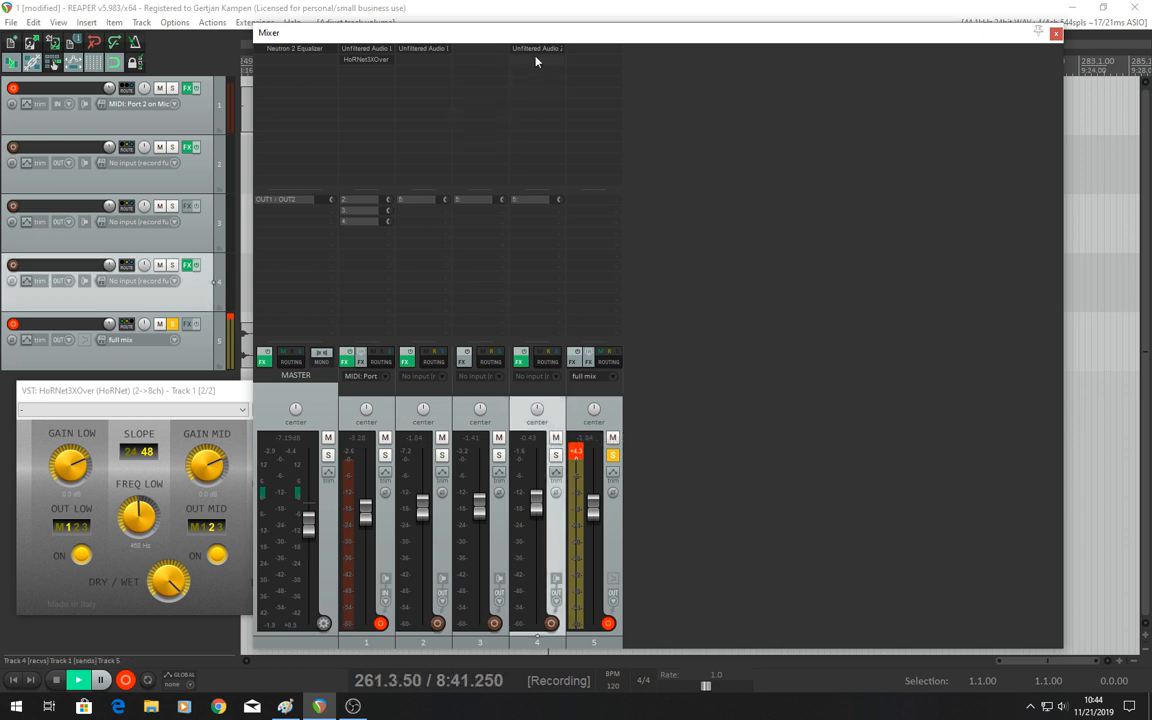
pyautogui.click(620, 420)
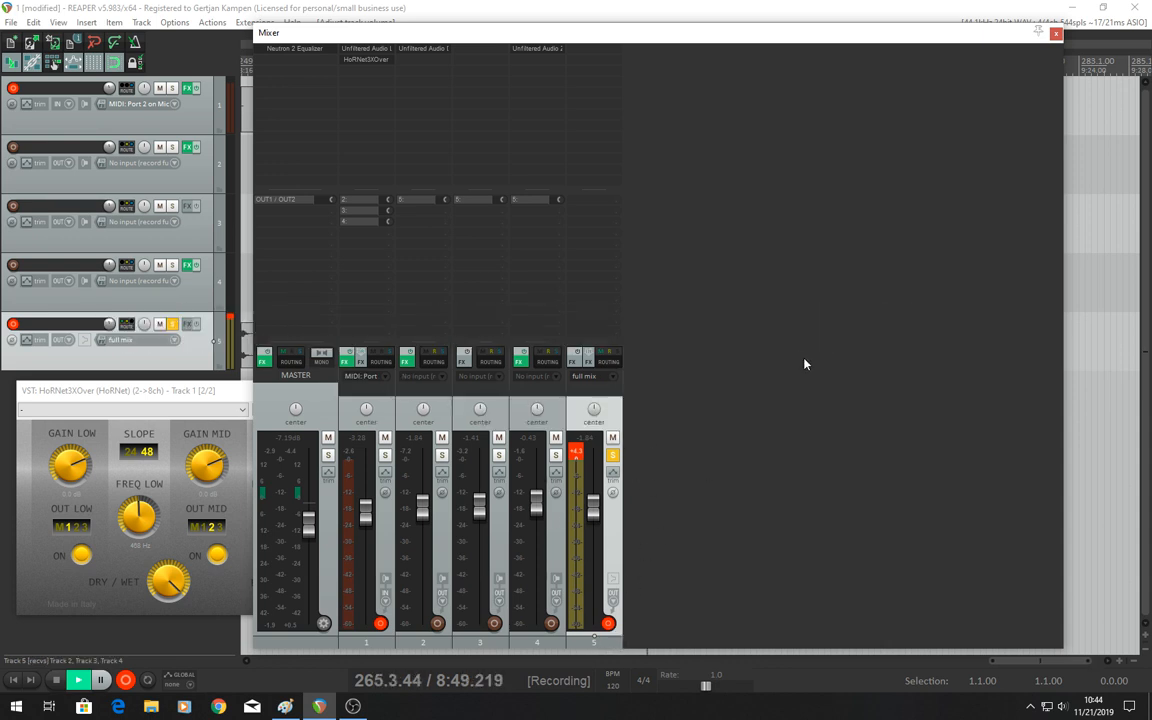
pyautogui.click(1056, 33)
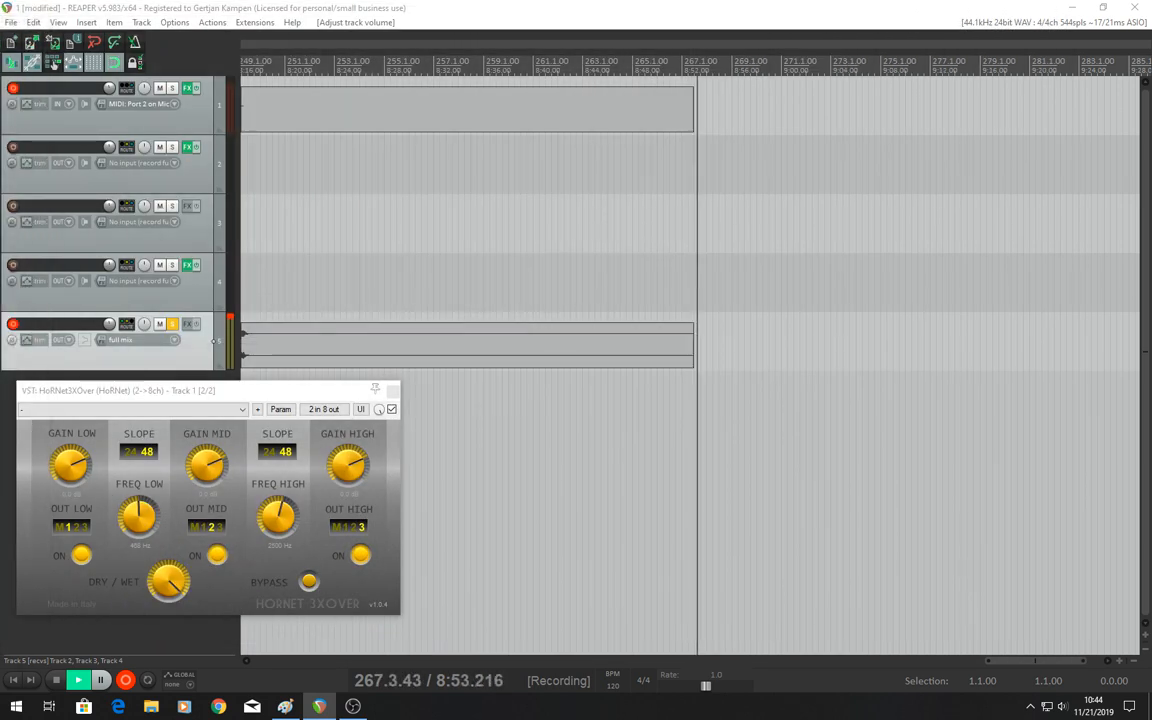
# Switch the crossover's low-frequency slope to 24 and back to 48.
pyautogui.click(226, 389)
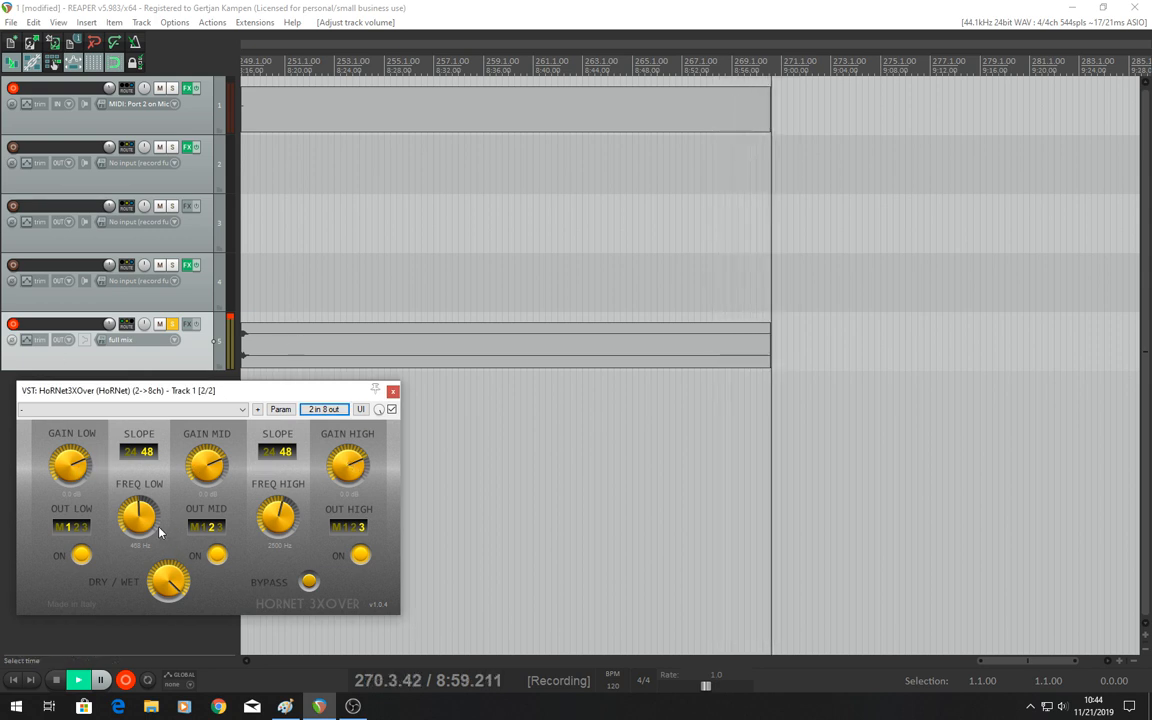
pyautogui.click(133, 456)
pyautogui.click(146, 456)
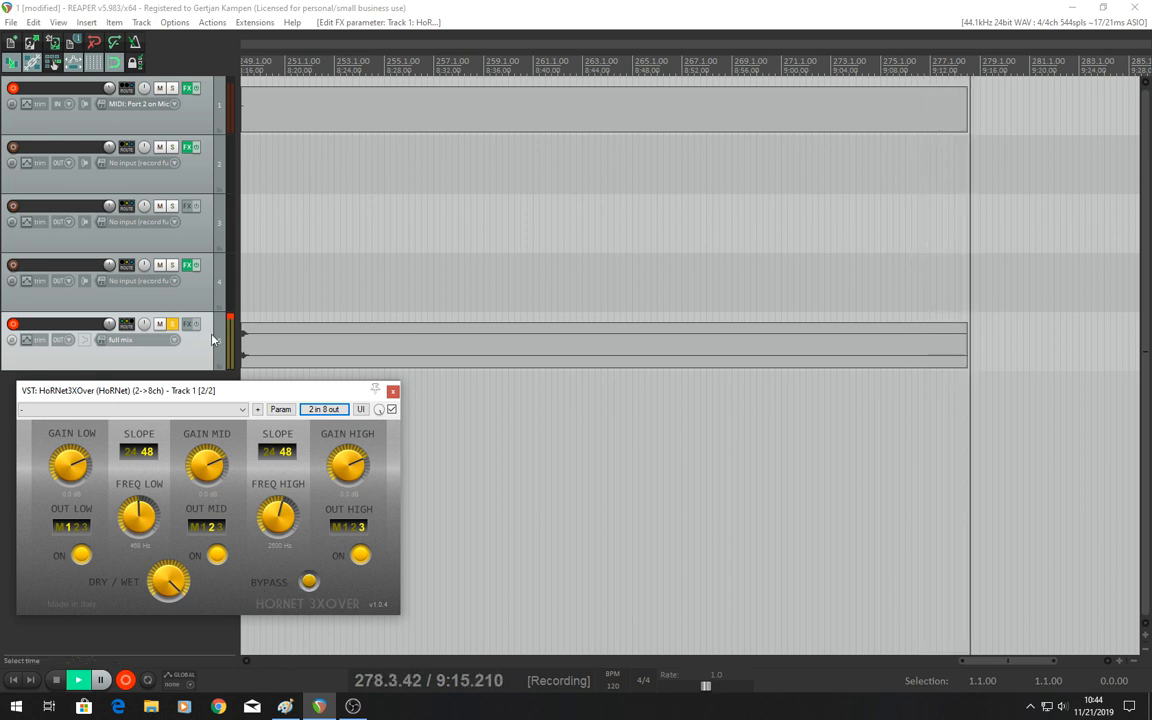
# Open track 2's Dent 2 effect beside the crossover and switch off the crossover's mid and high bands.
pyautogui.click(186, 147)
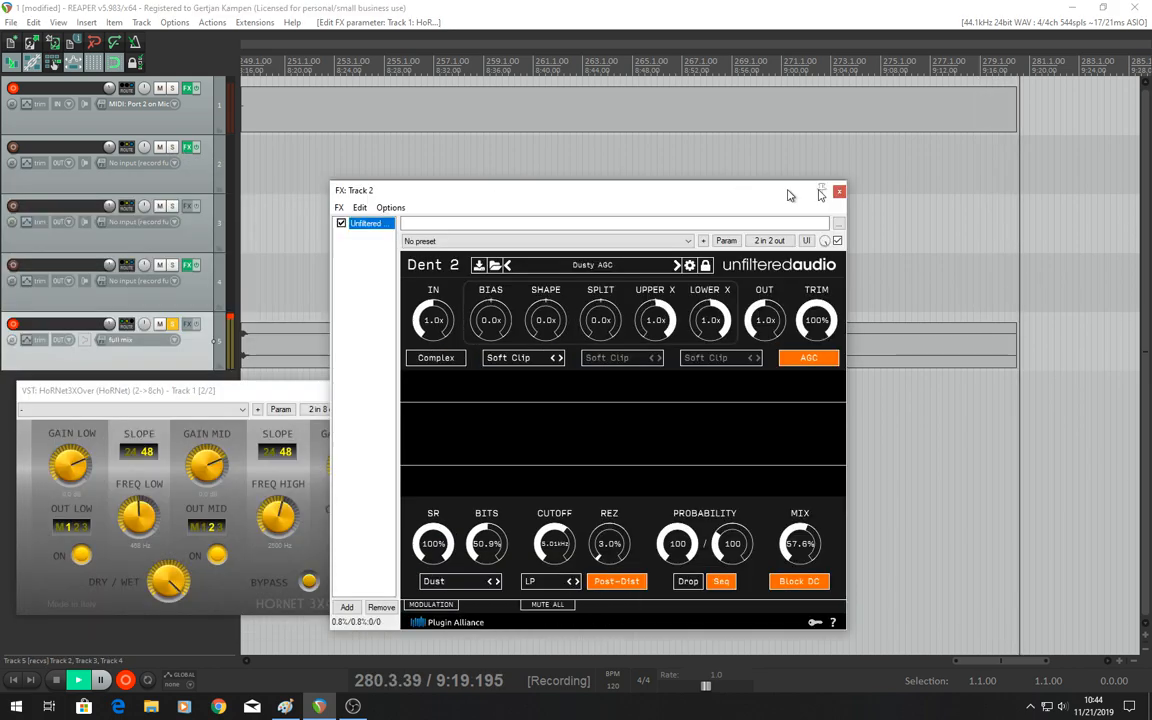
pyautogui.moveTo(712, 190); pyautogui.dragTo(820, 172)
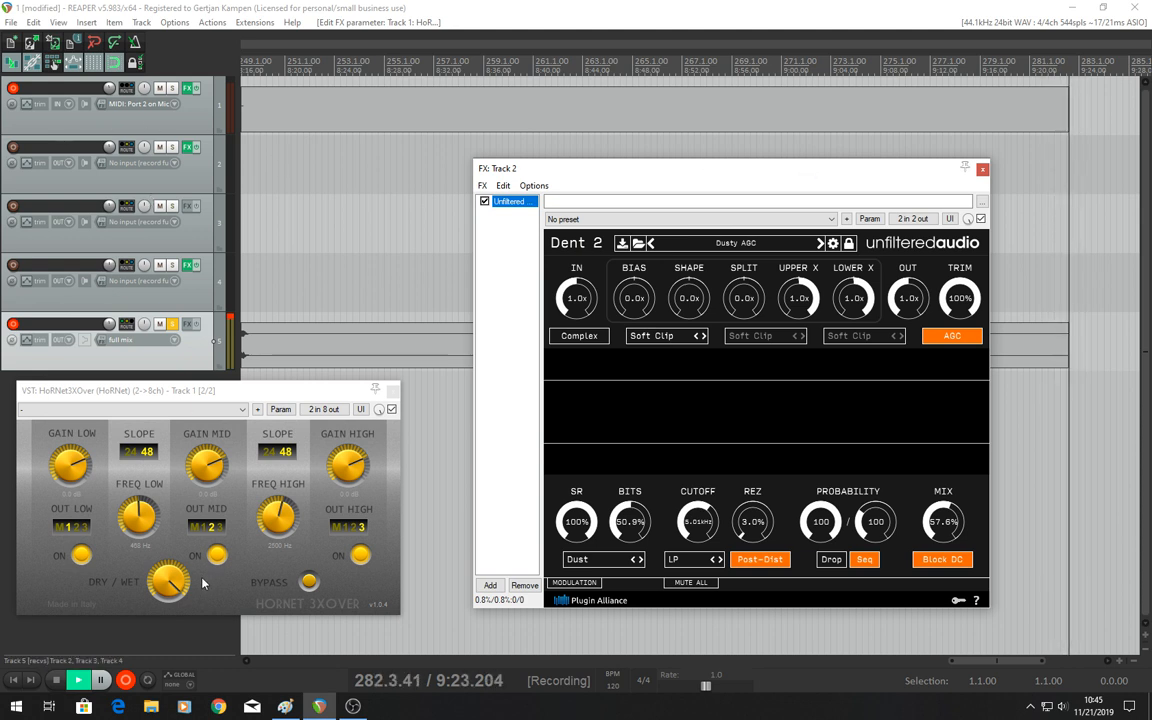
pyautogui.click(219, 554)
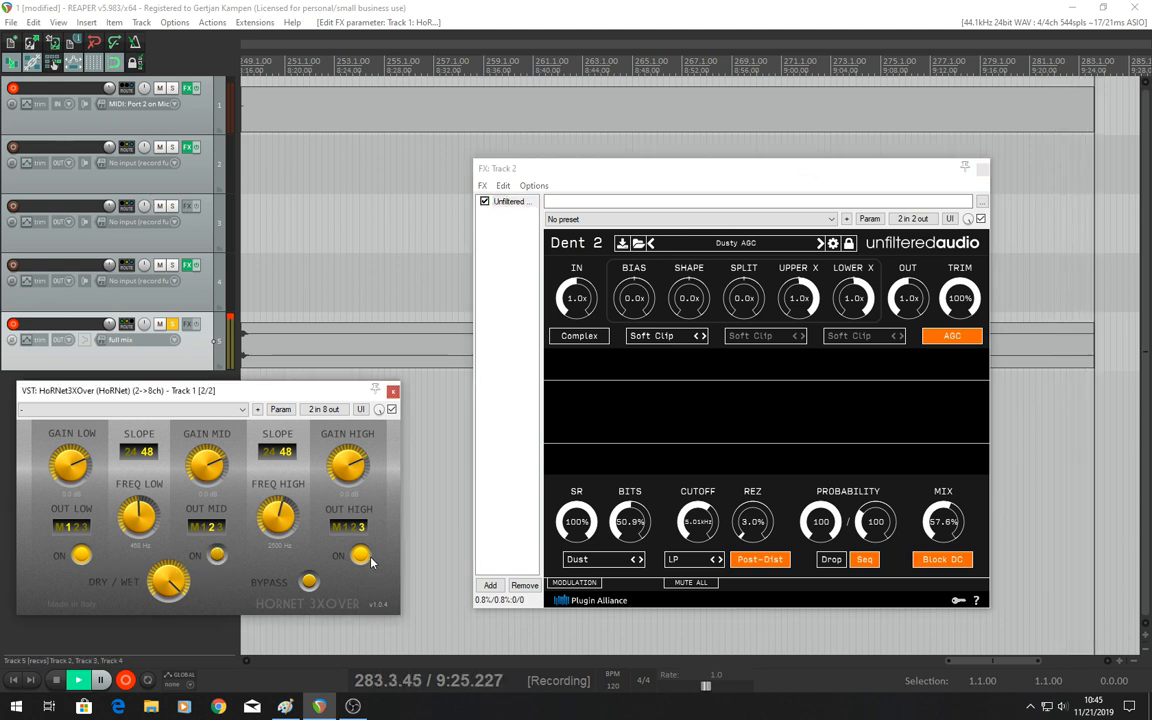
pyautogui.click(367, 556)
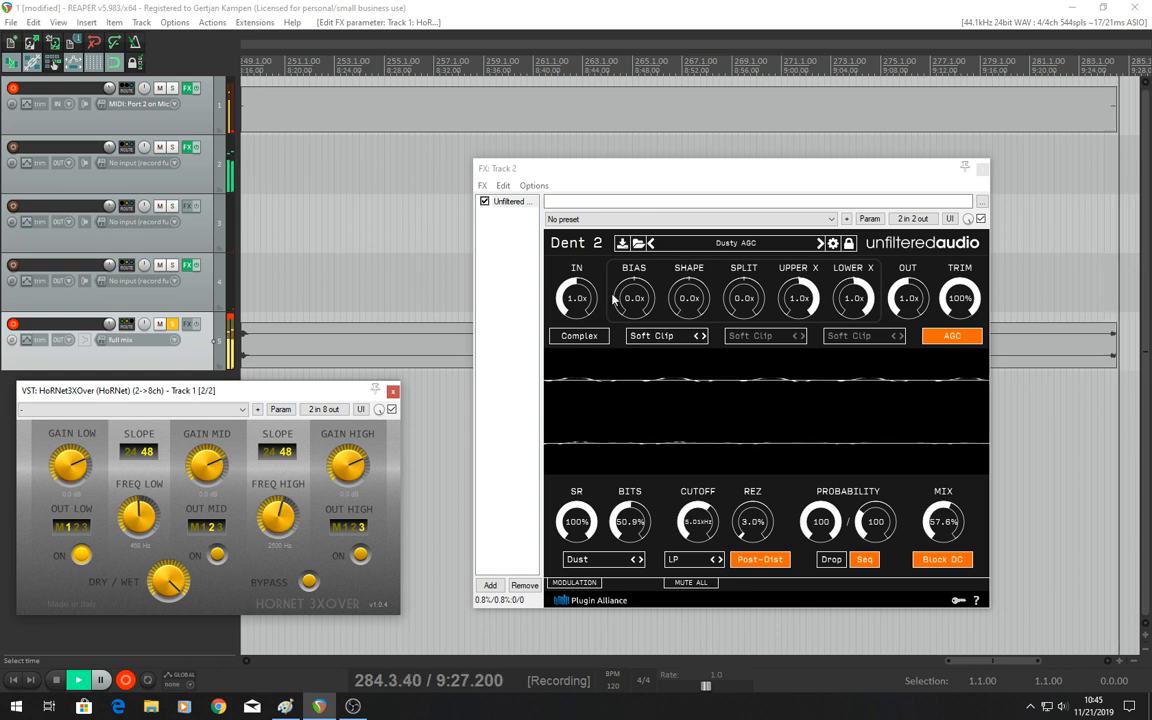
# Bypass and re-enable Dent 2 on track 2, and set its Upper X to 0.3x before closing the effect window.
pyautogui.click(484, 201)
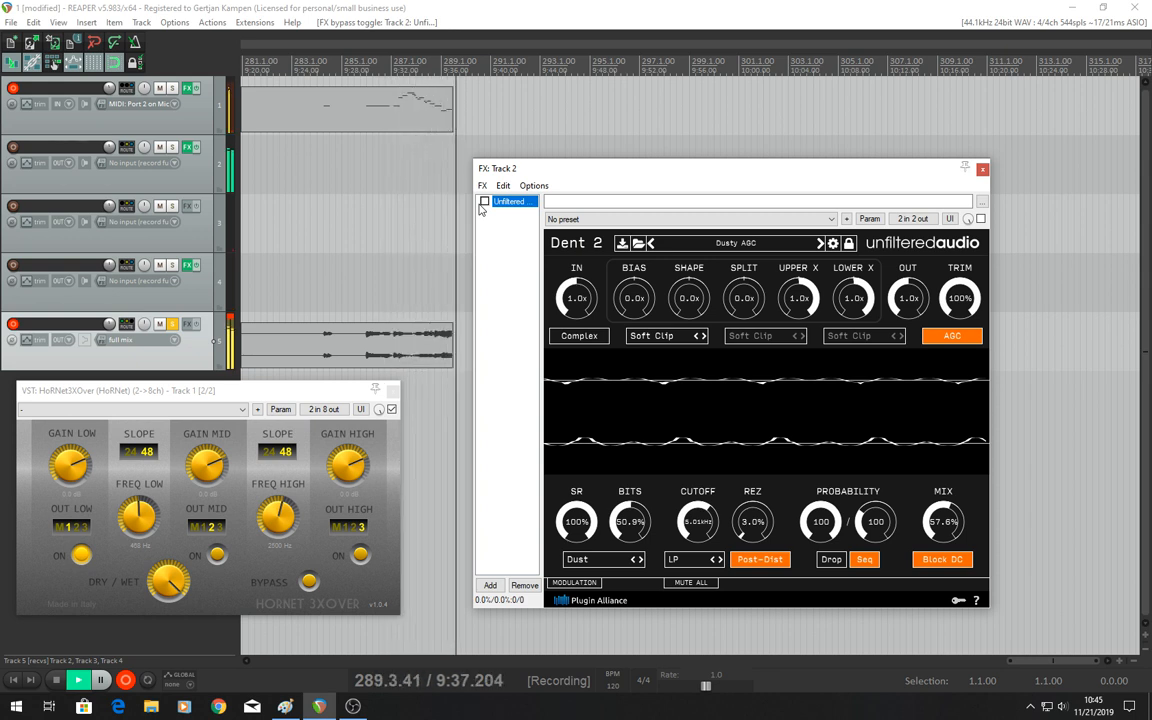
pyautogui.click(484, 202)
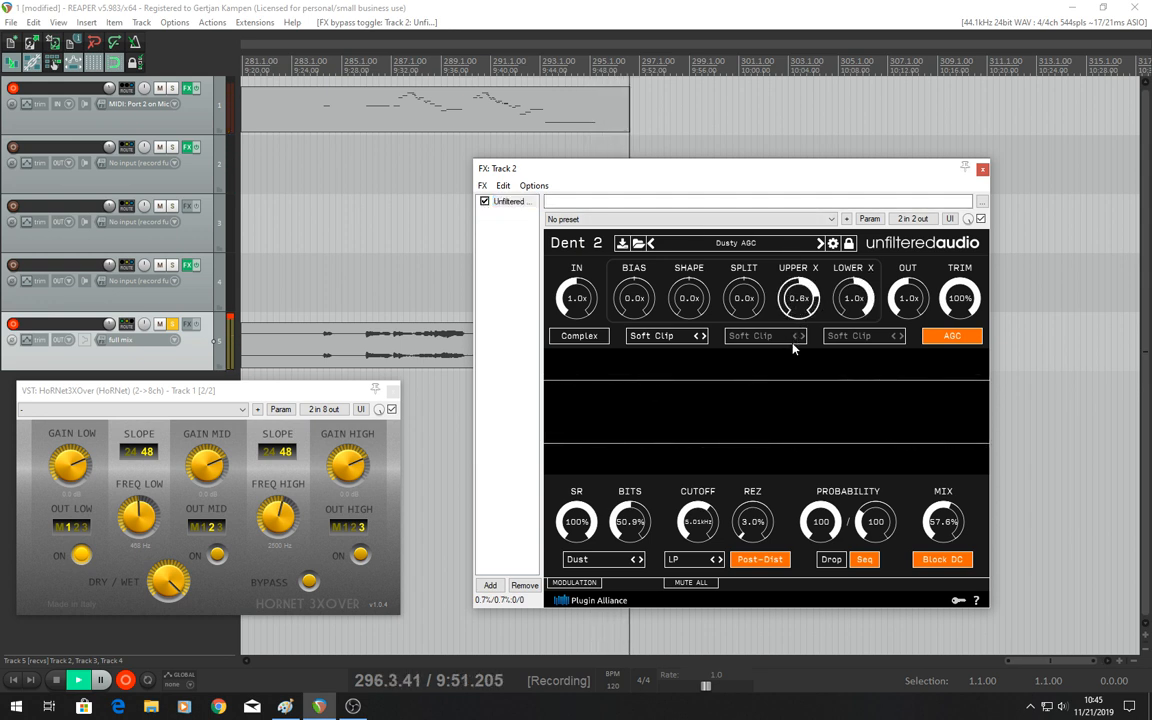
pyautogui.moveTo(793, 344); pyautogui.dragTo(790, 362)
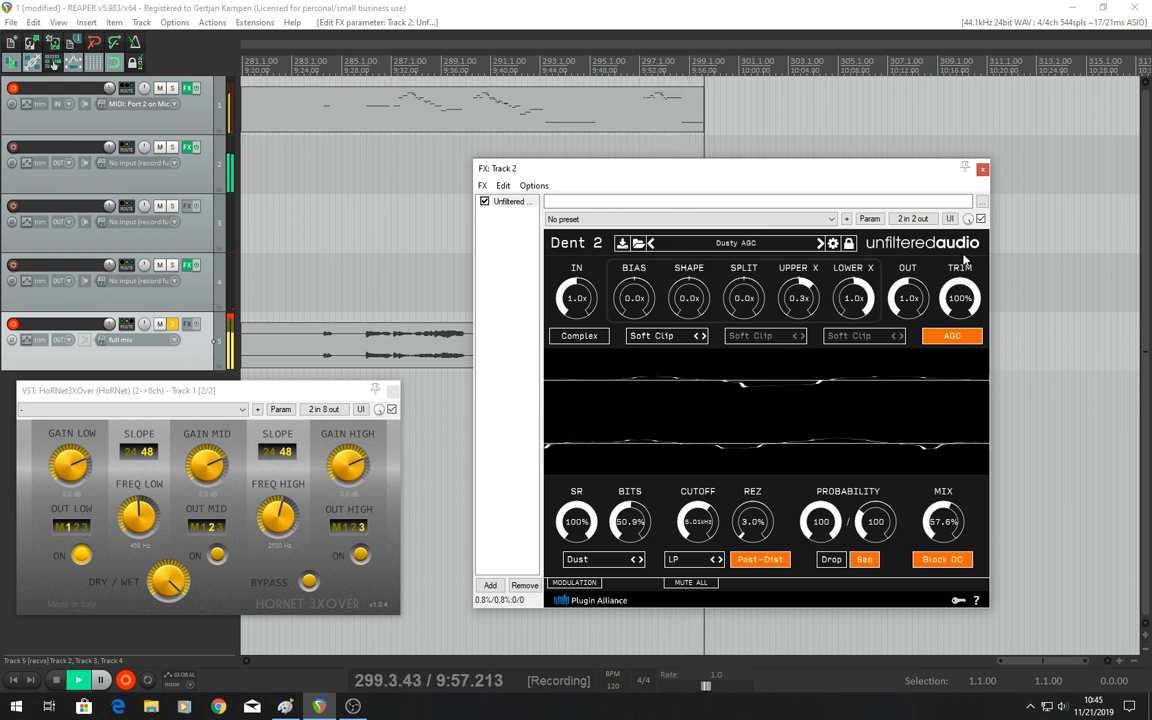
pyautogui.click(982, 171)
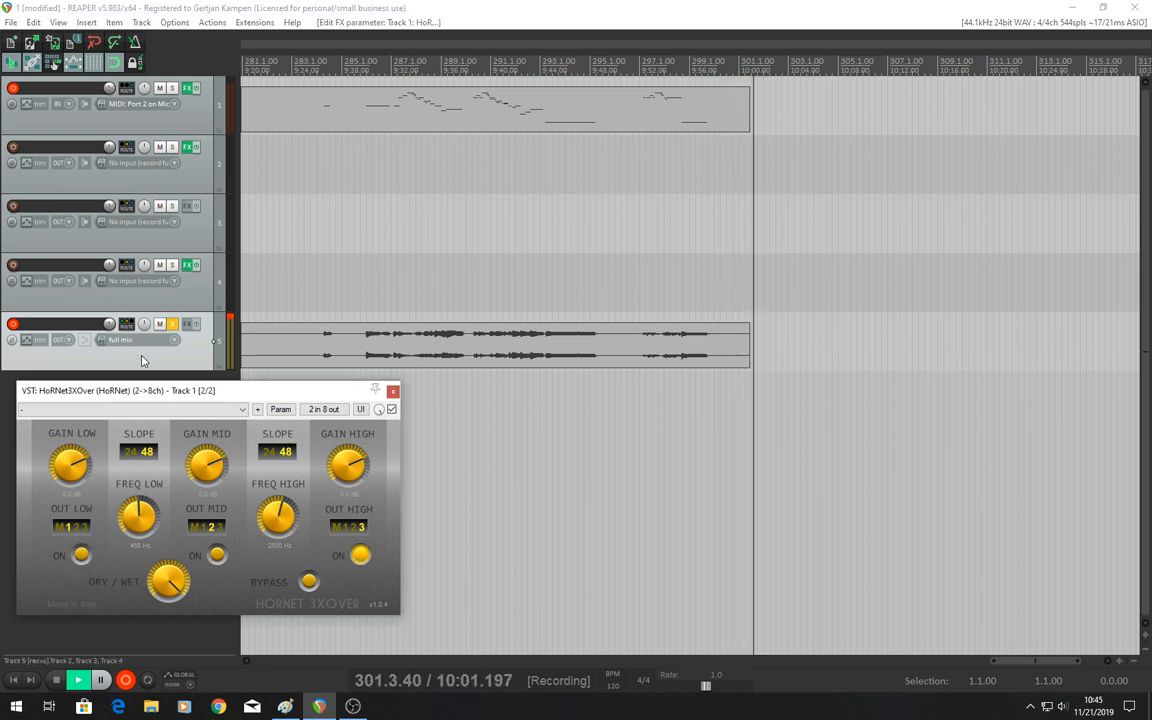
# Open track 4's ZIP compressor and compare the high band with the effect bypassed and active.
pyautogui.click(189, 266)
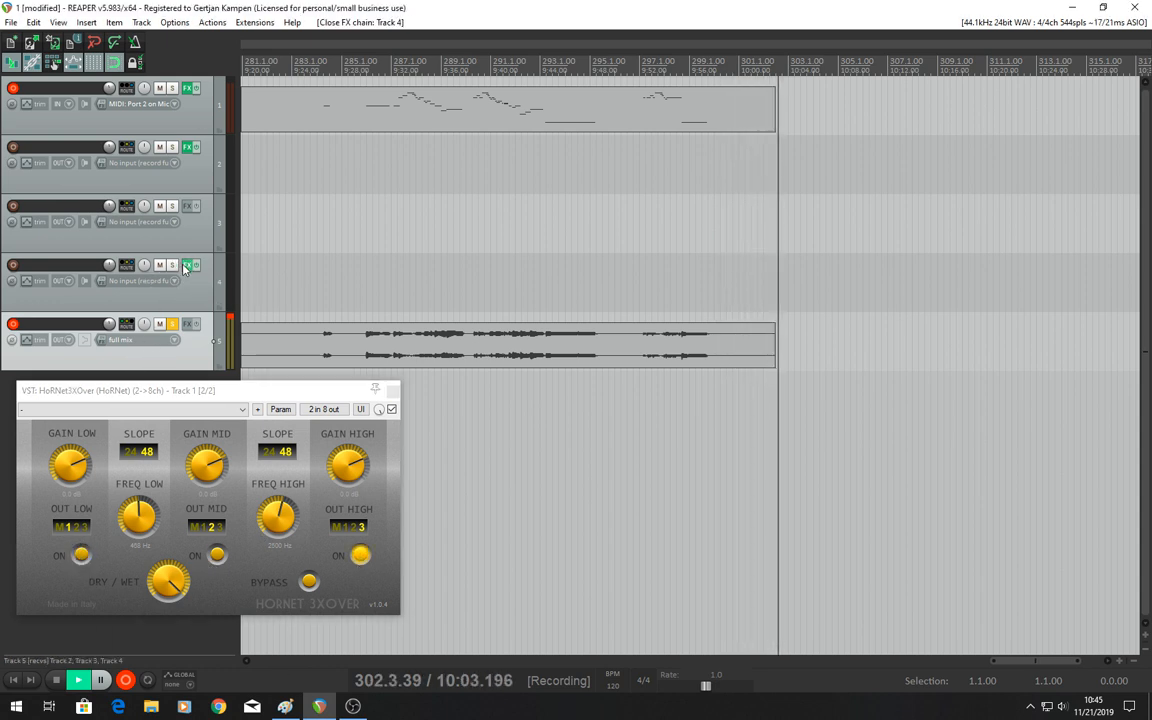
pyautogui.moveTo(740, 716); pyautogui.dragTo(702, 173)
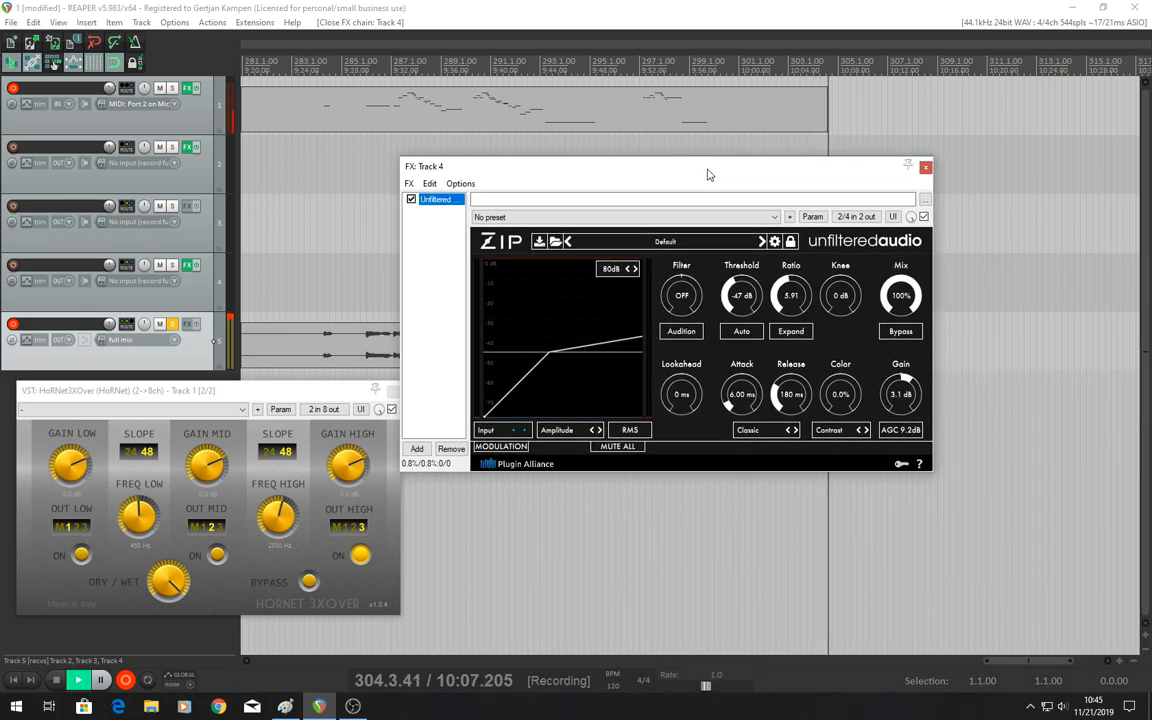
pyautogui.click(411, 199)
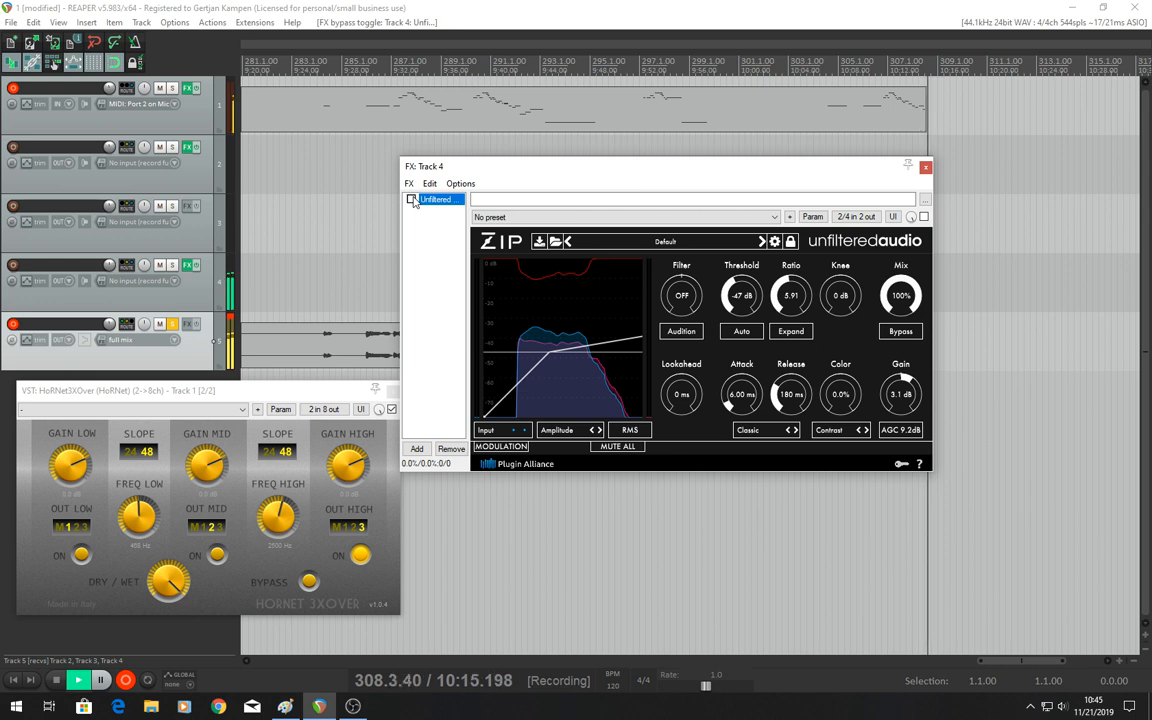
pyautogui.click(411, 199)
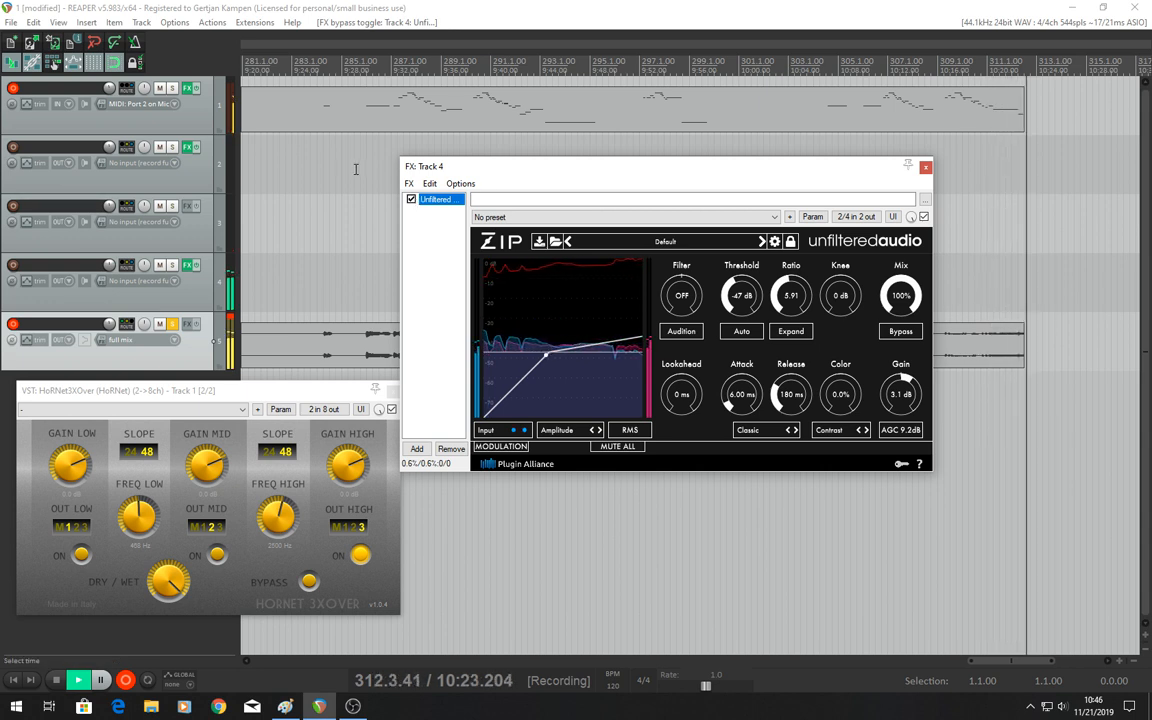
# Switch the crossover's low and mid bands back on and arrange track 2's Dent 2 and track 4's ZIP side by side.
pyautogui.click(213, 567)
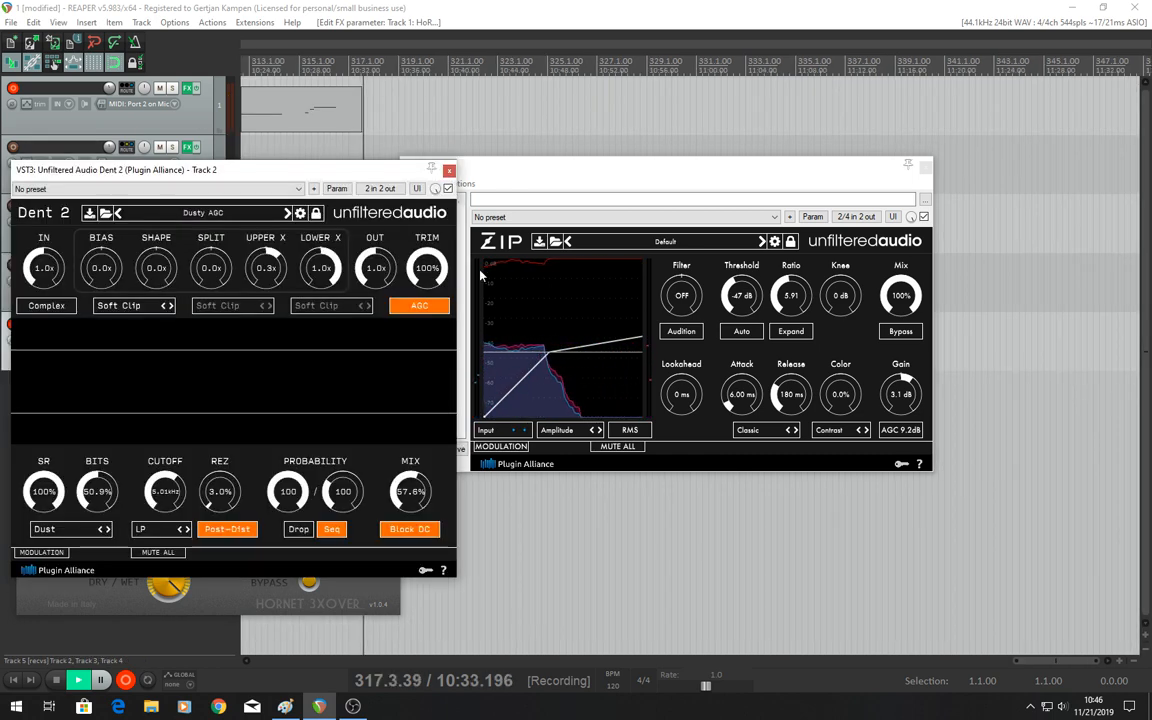
pyautogui.click(582, 201)
pyautogui.moveTo(625, 183); pyautogui.dragTo(754, 240)
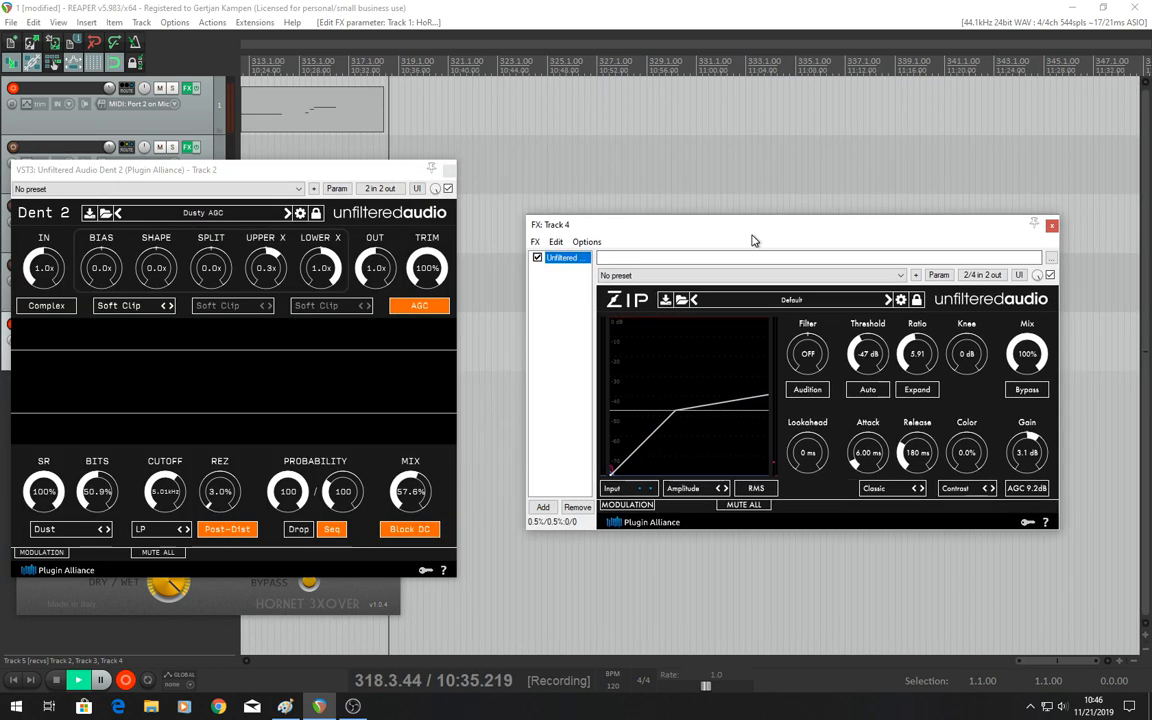
pyautogui.moveTo(90, 170); pyautogui.dragTo(131, 209)
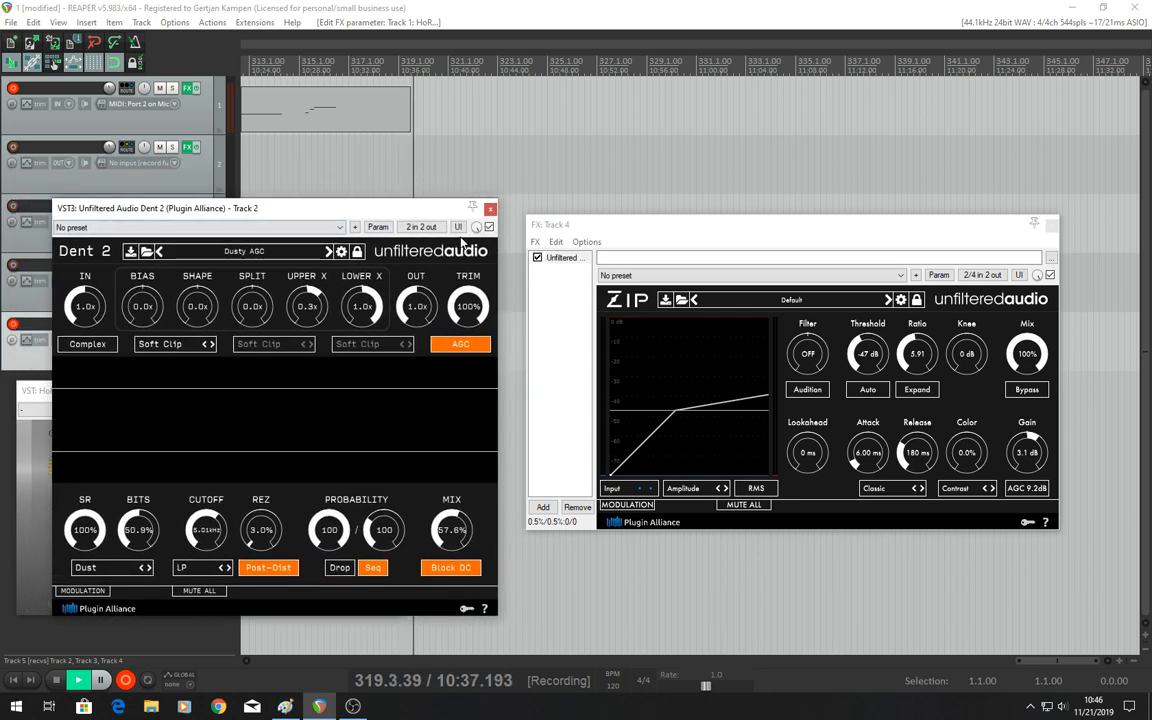
# Bypass both Dent 2 and ZIP to hear the dry full mix, and re-enable both effects to compare.
pyautogui.click(489, 227)
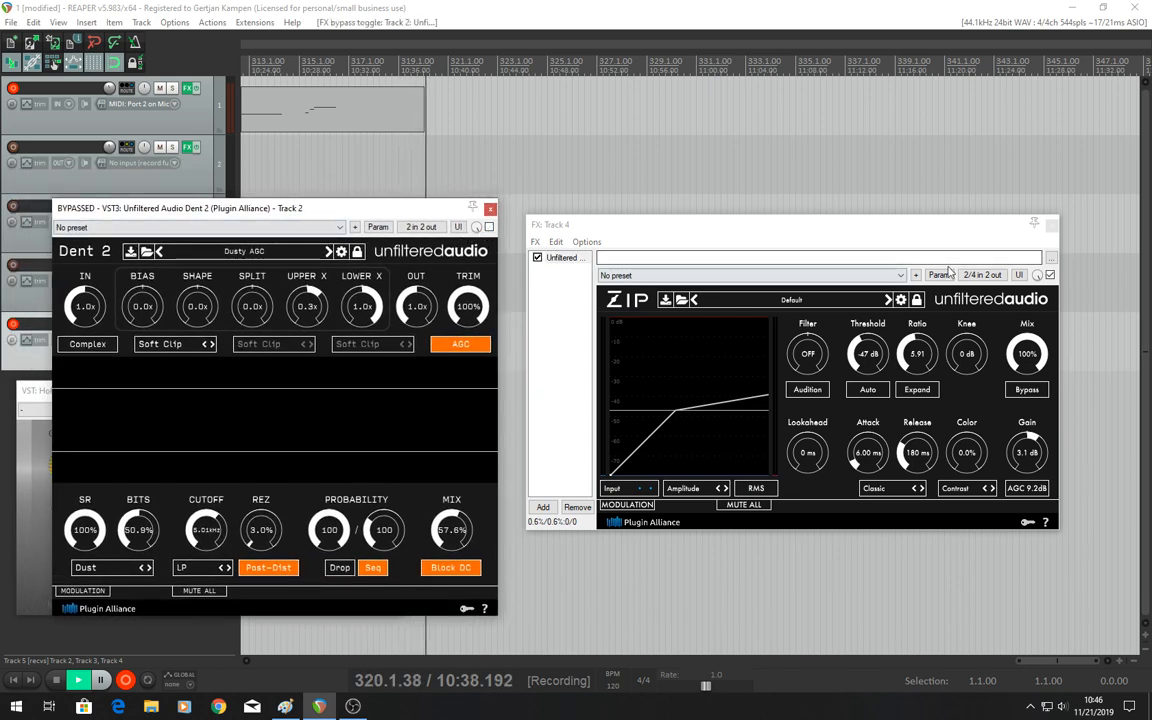
pyautogui.click(1050, 277)
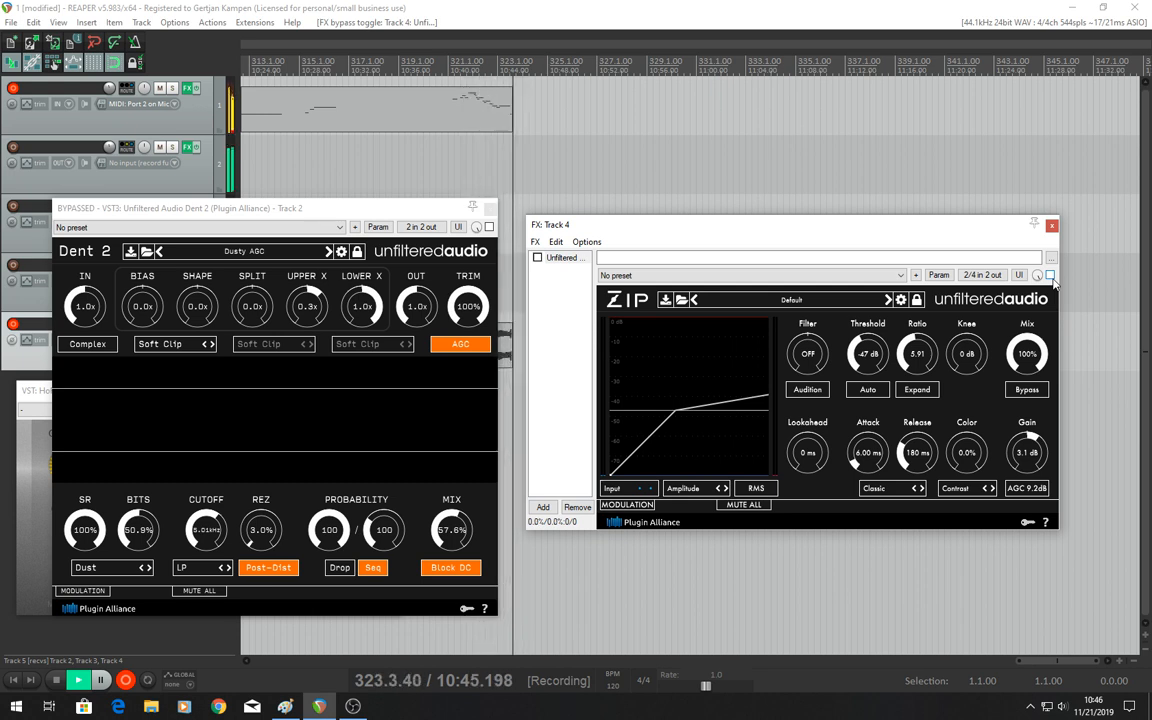
pyautogui.click(488, 228)
pyautogui.click(489, 227)
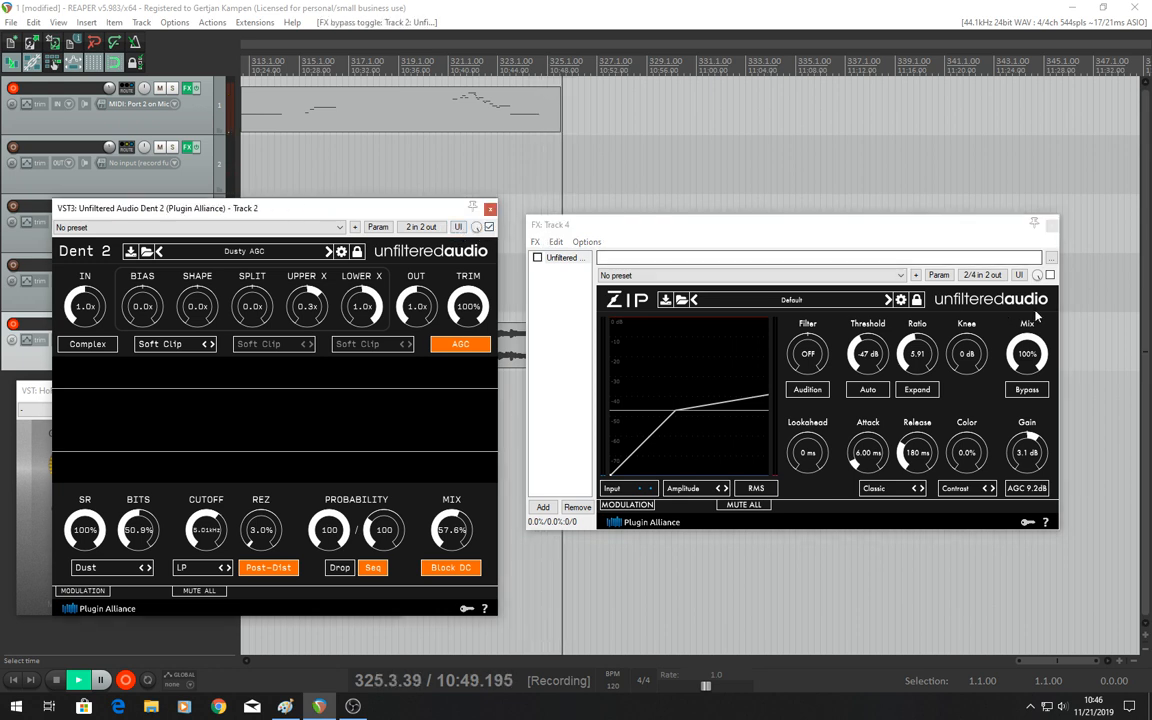
pyautogui.click(1050, 276)
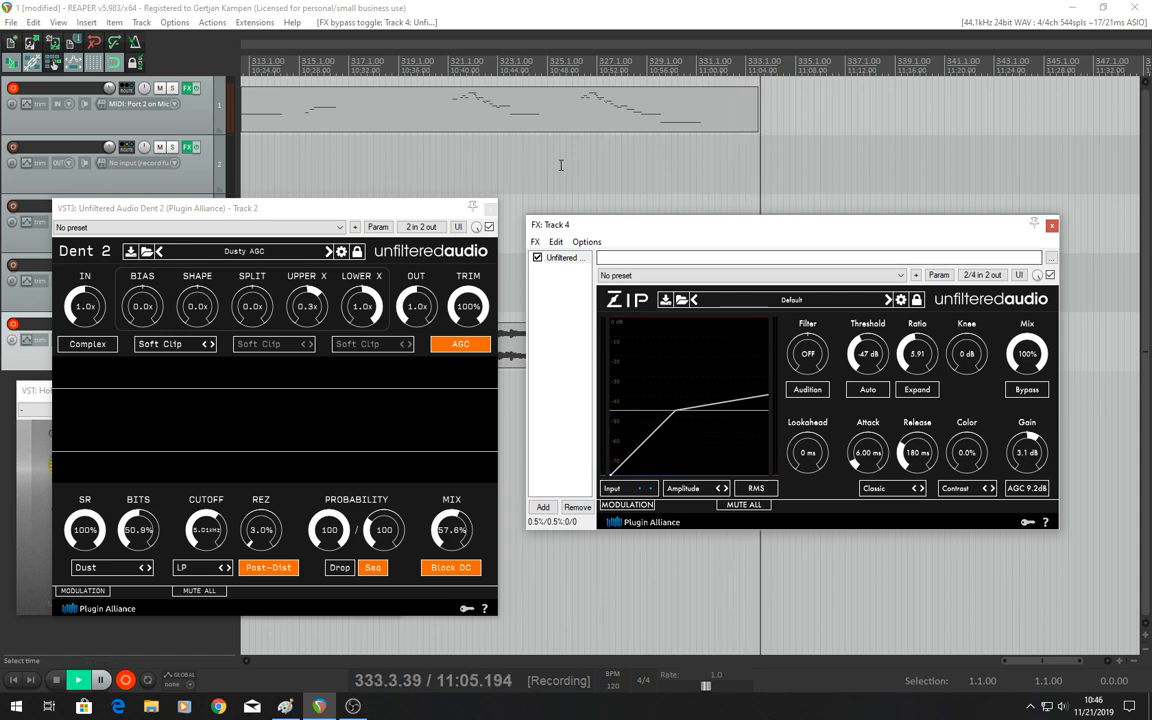
# Close the Dent 2 window of track 2 and the ZIP effect window of track 4.
pyautogui.click(489, 208)
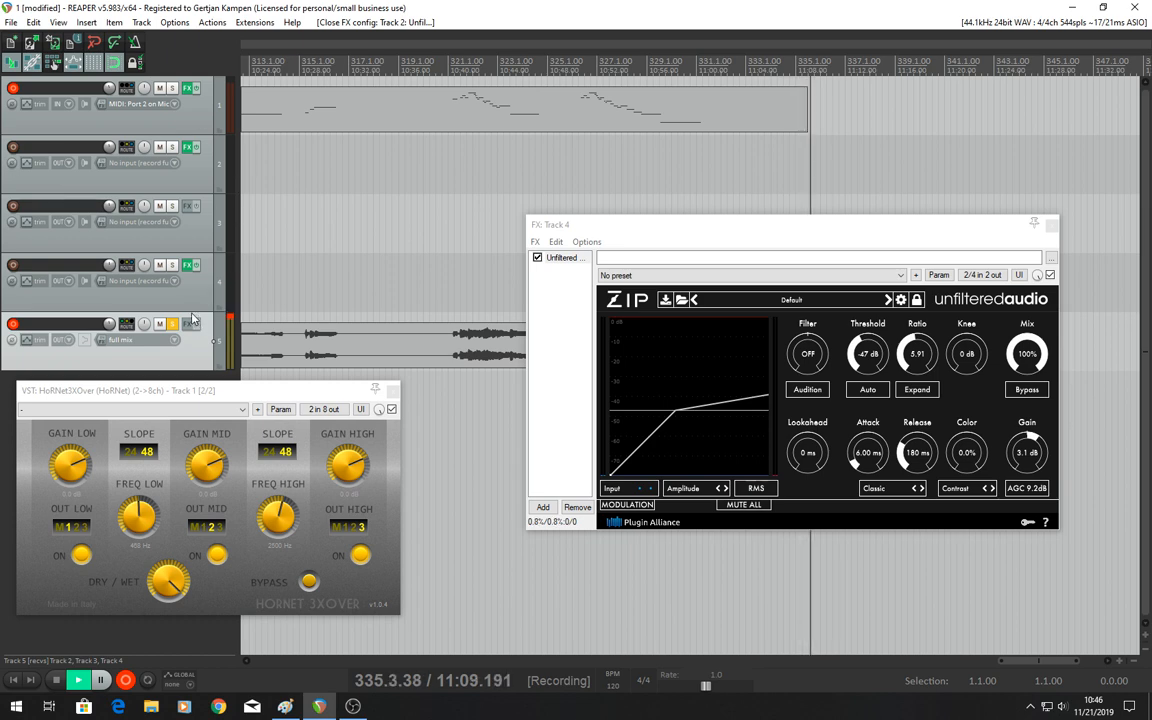
pyautogui.moveTo(947, 236); pyautogui.dragTo(867, 234)
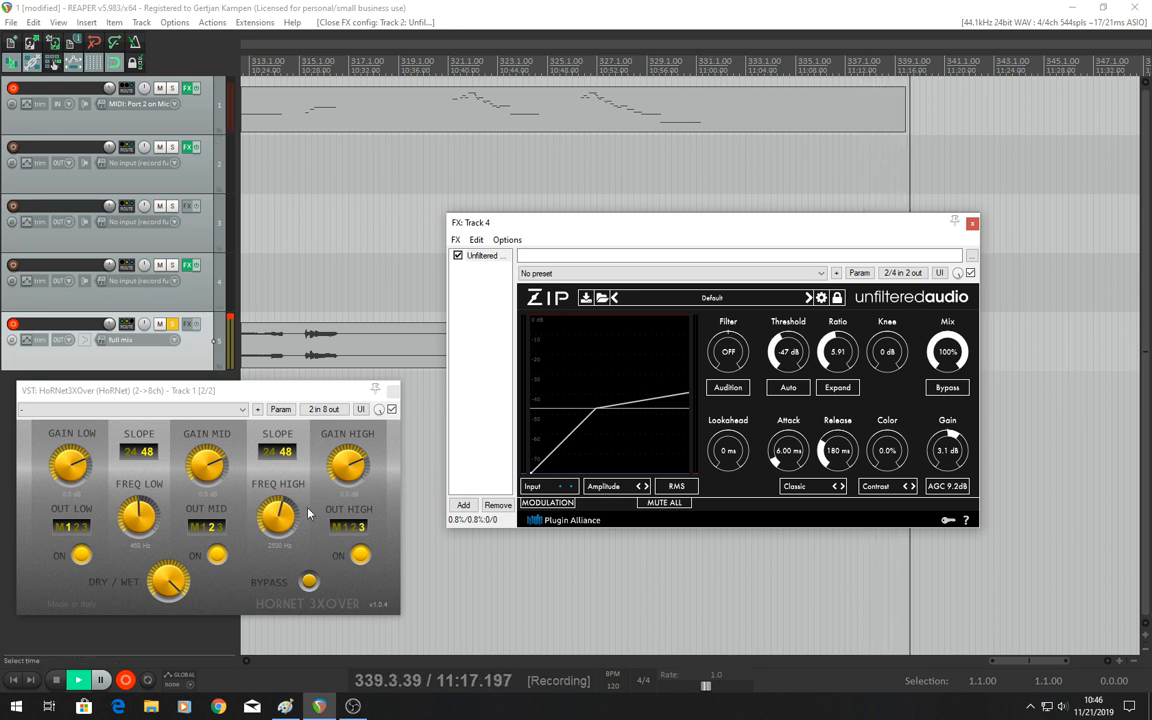
pyautogui.click(973, 223)
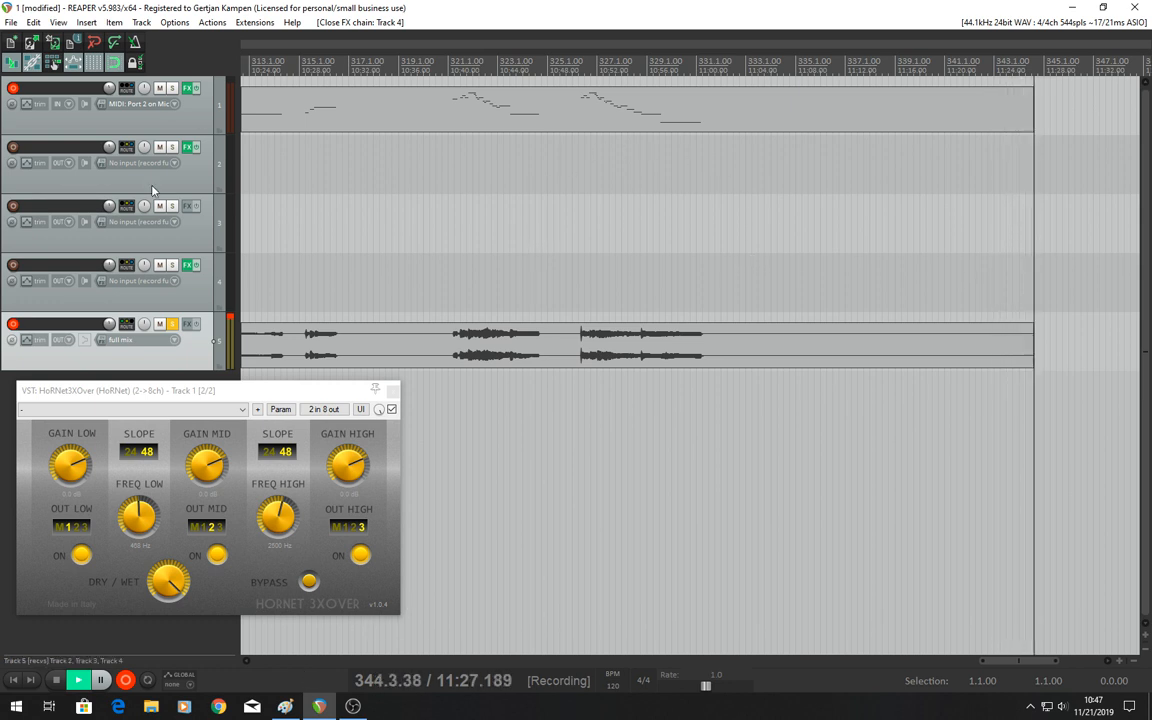
# Open track 1's effects chain and review the LION synth and the HoRNet 3XOver that follows it.
pyautogui.click(187, 90)
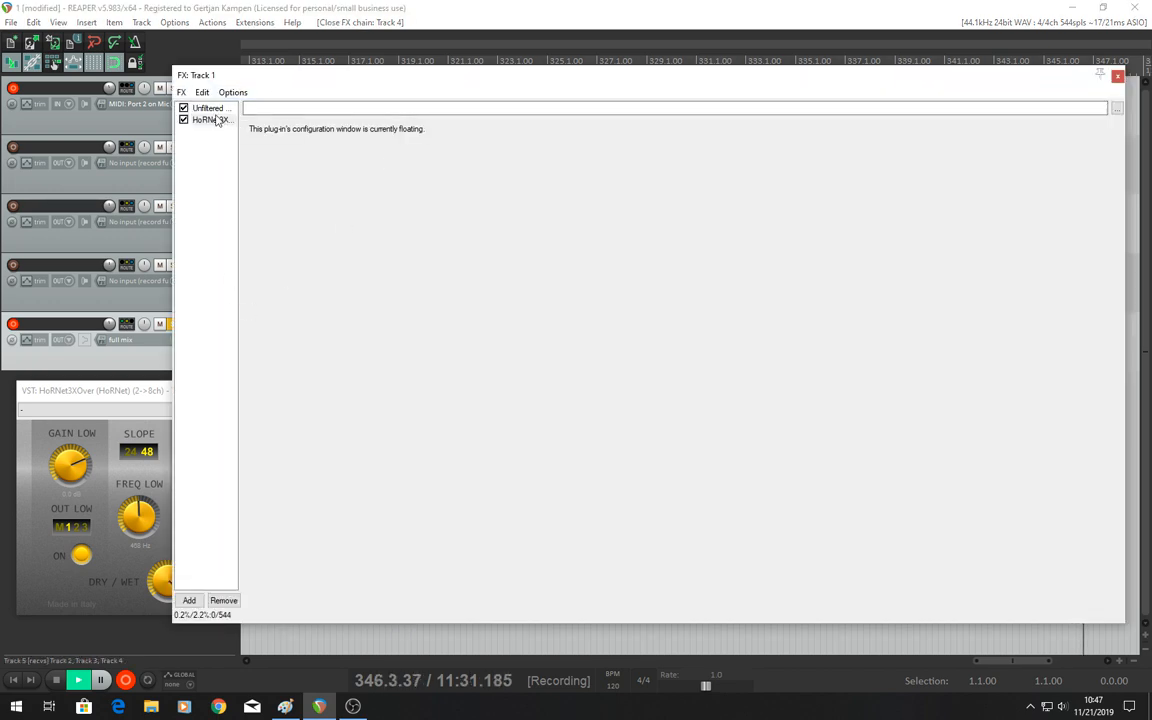
pyautogui.click(208, 108)
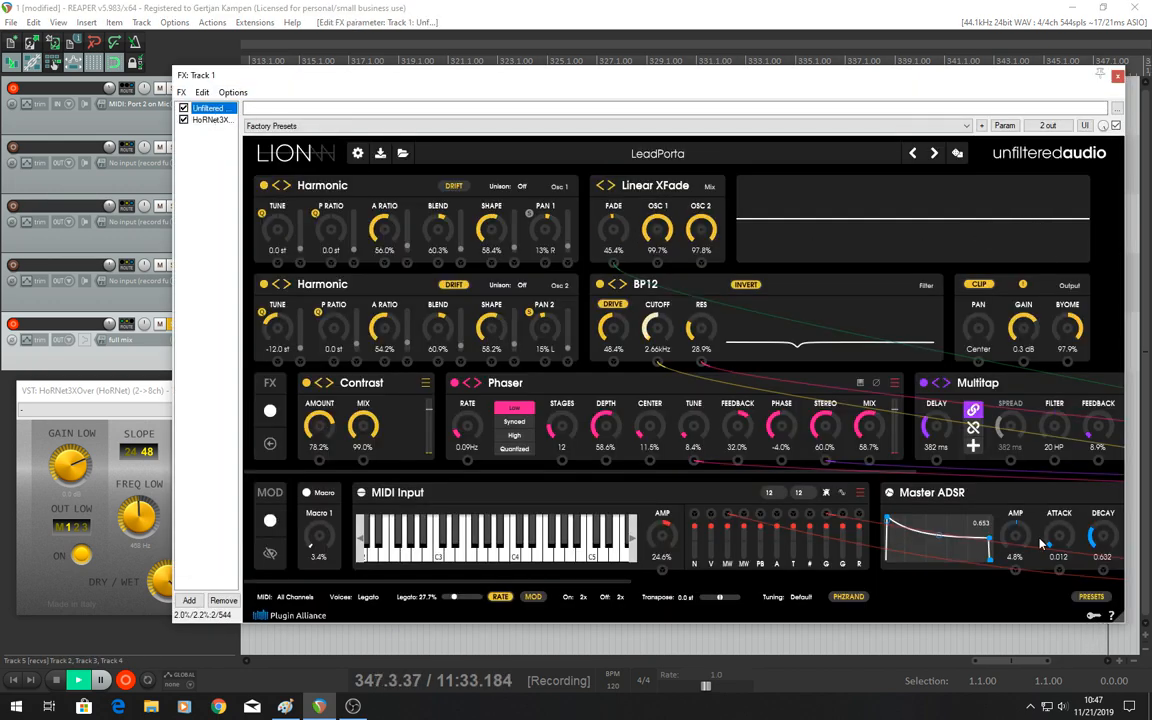
pyautogui.moveTo(848, 104)
pyautogui.mouseDown()
pyautogui.moveTo(697, 100)
pyautogui.moveTo(848, 104)
pyautogui.moveTo(854, 115)
pyautogui.mouseUp()
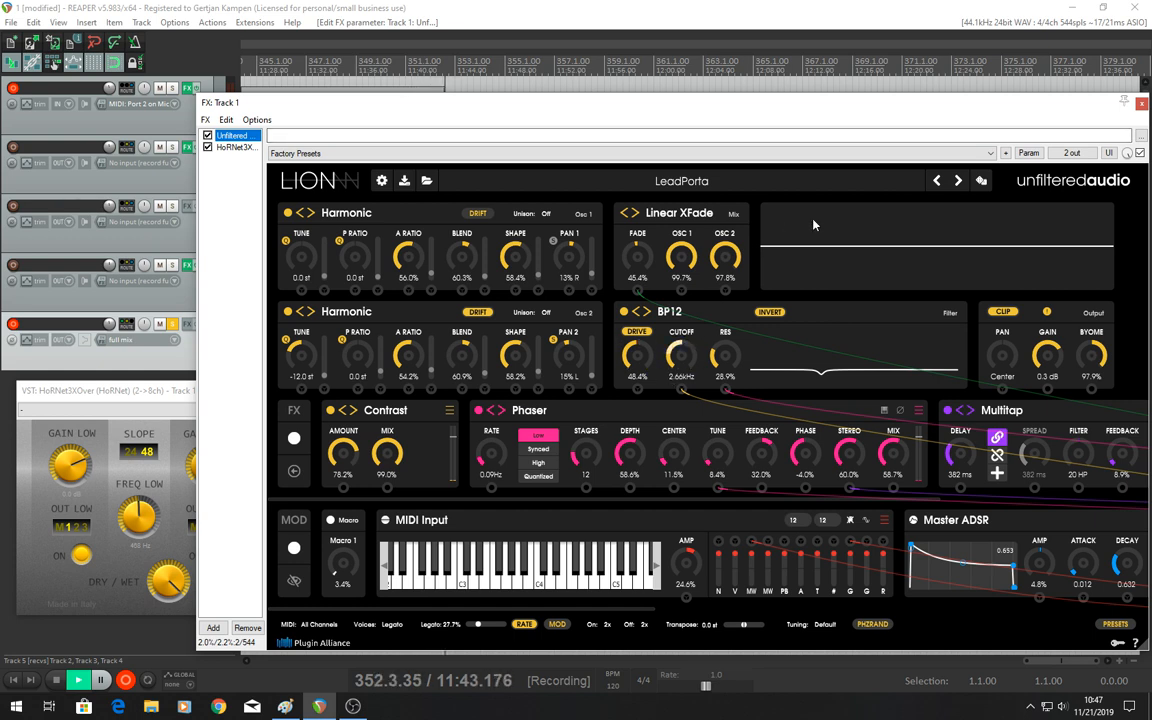
pyautogui.click(235, 147)
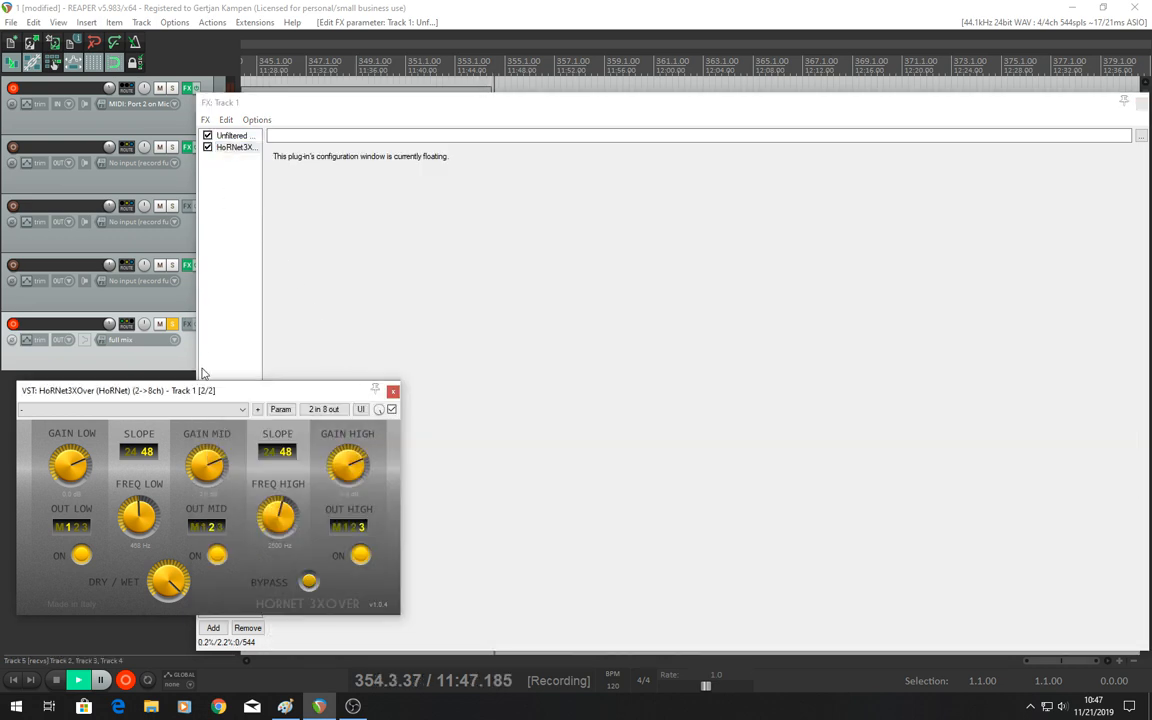
pyautogui.click(232, 136)
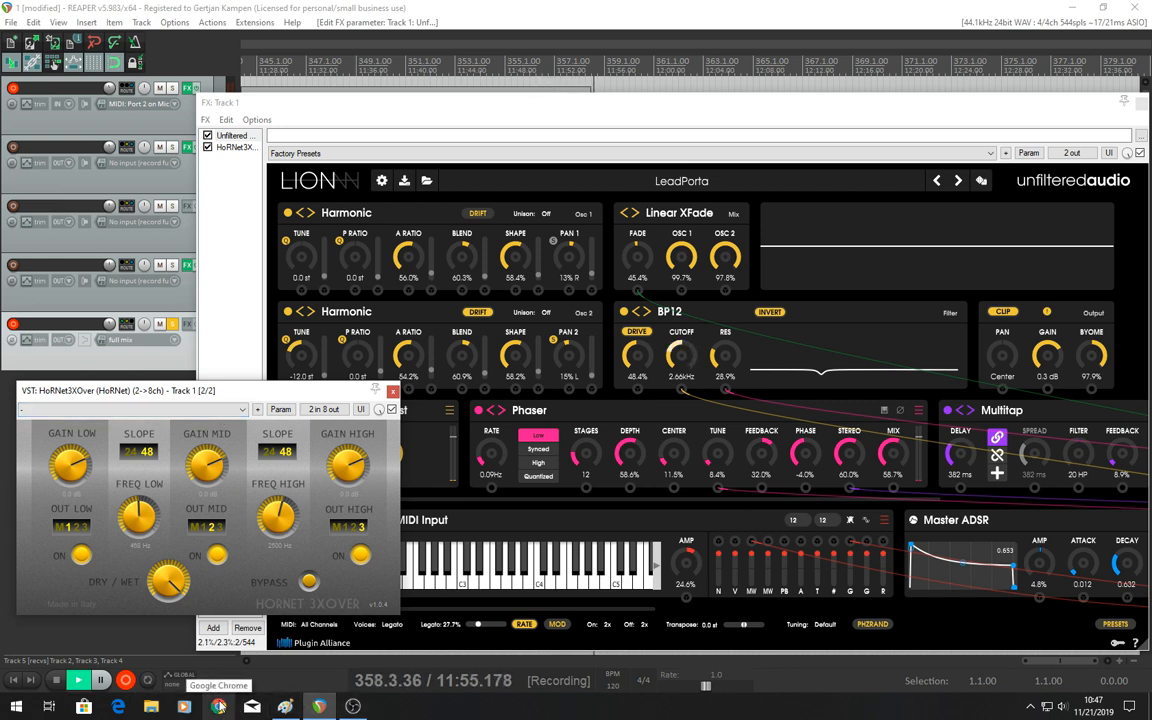
pyautogui.moveTo(270, 394); pyautogui.dragTo(274, 404)
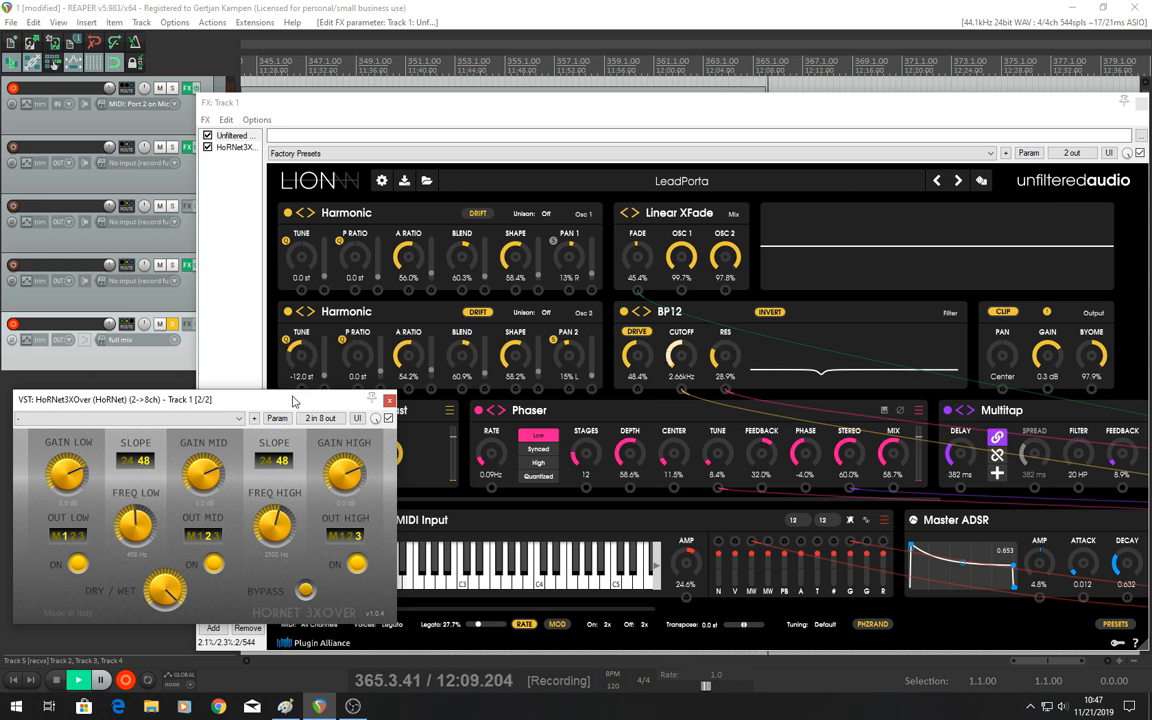
pyautogui.moveTo(291, 402); pyautogui.dragTo(289, 396)
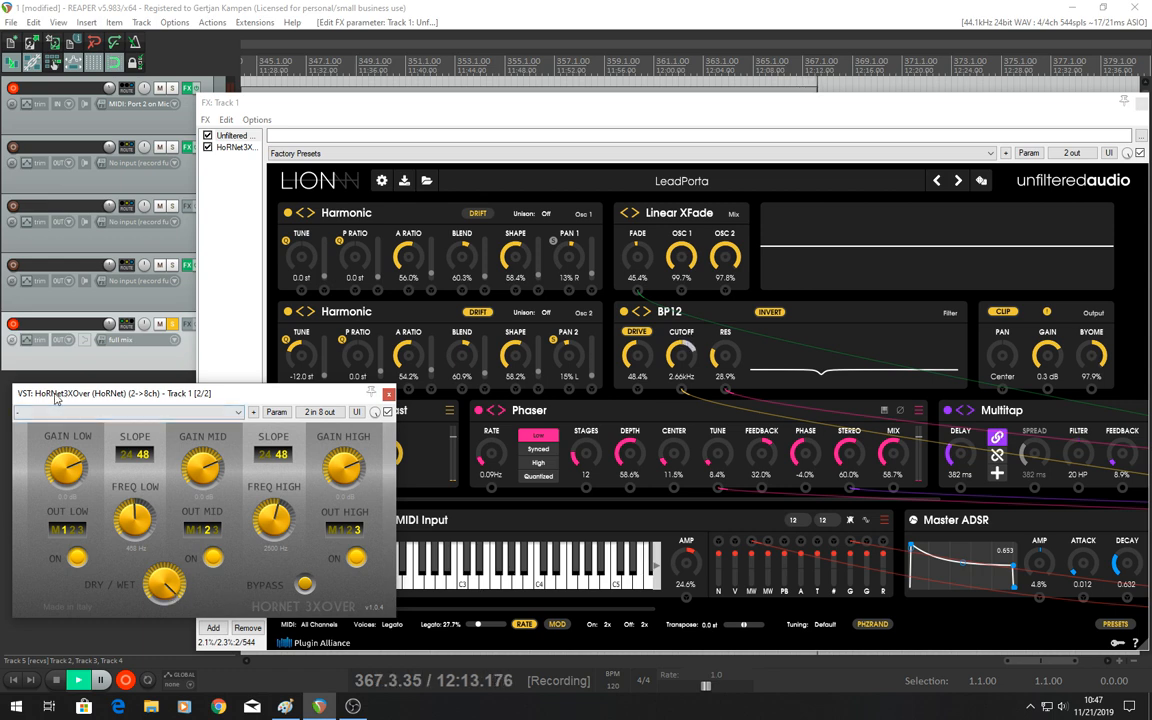
pyautogui.moveTo(60, 399); pyautogui.dragTo(70, 398)
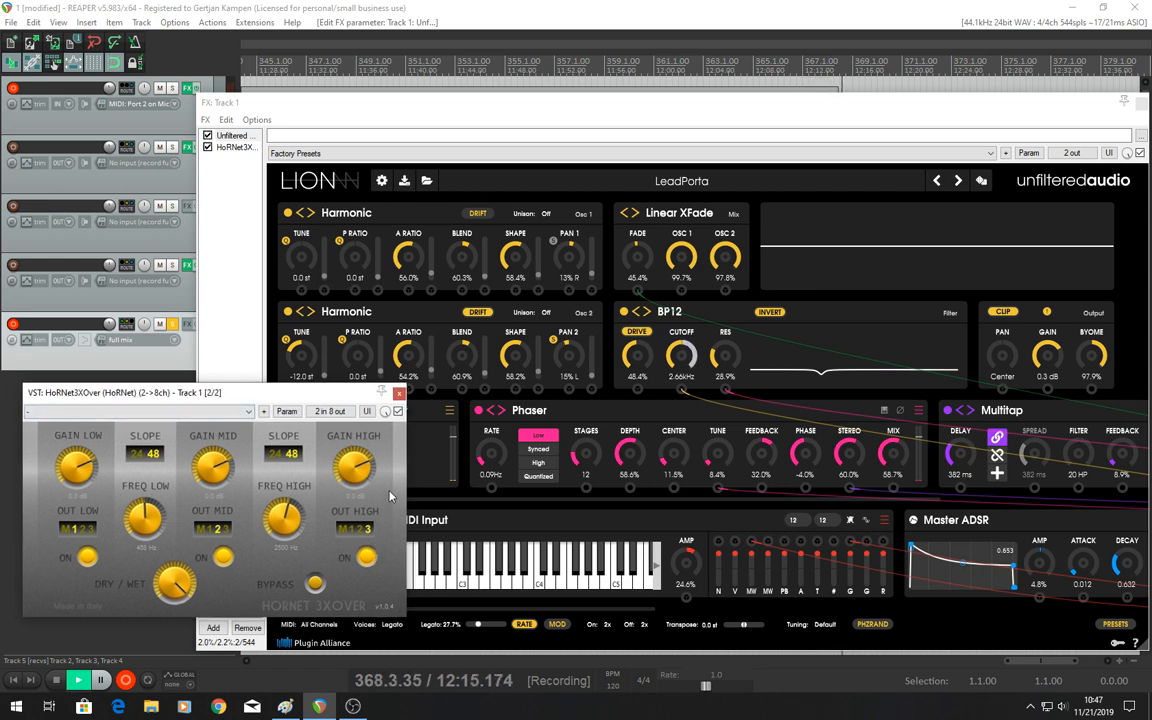